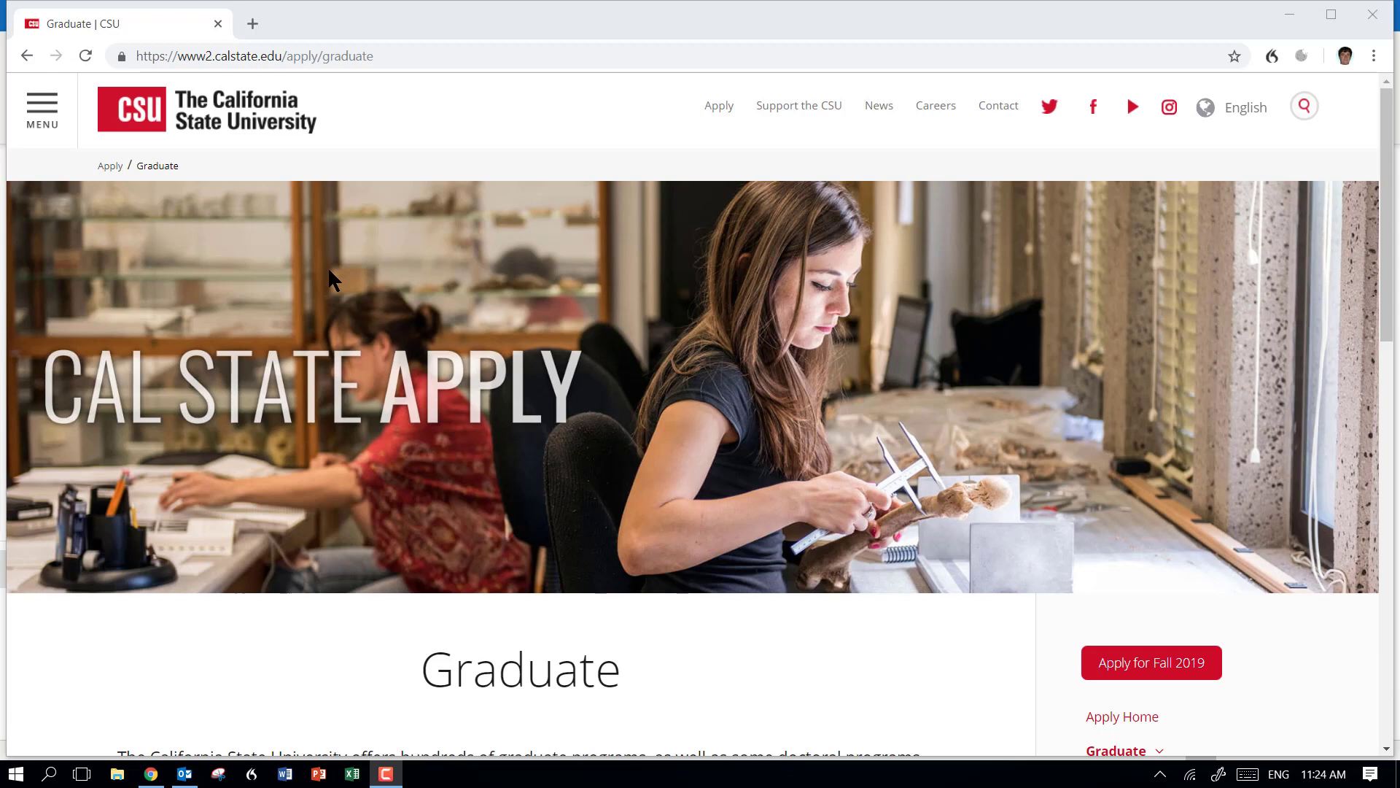
# Step: Select the whole page address in the browser's address bar
pyautogui.moveTo(396, 56); pyautogui.dragTo(129, 35)
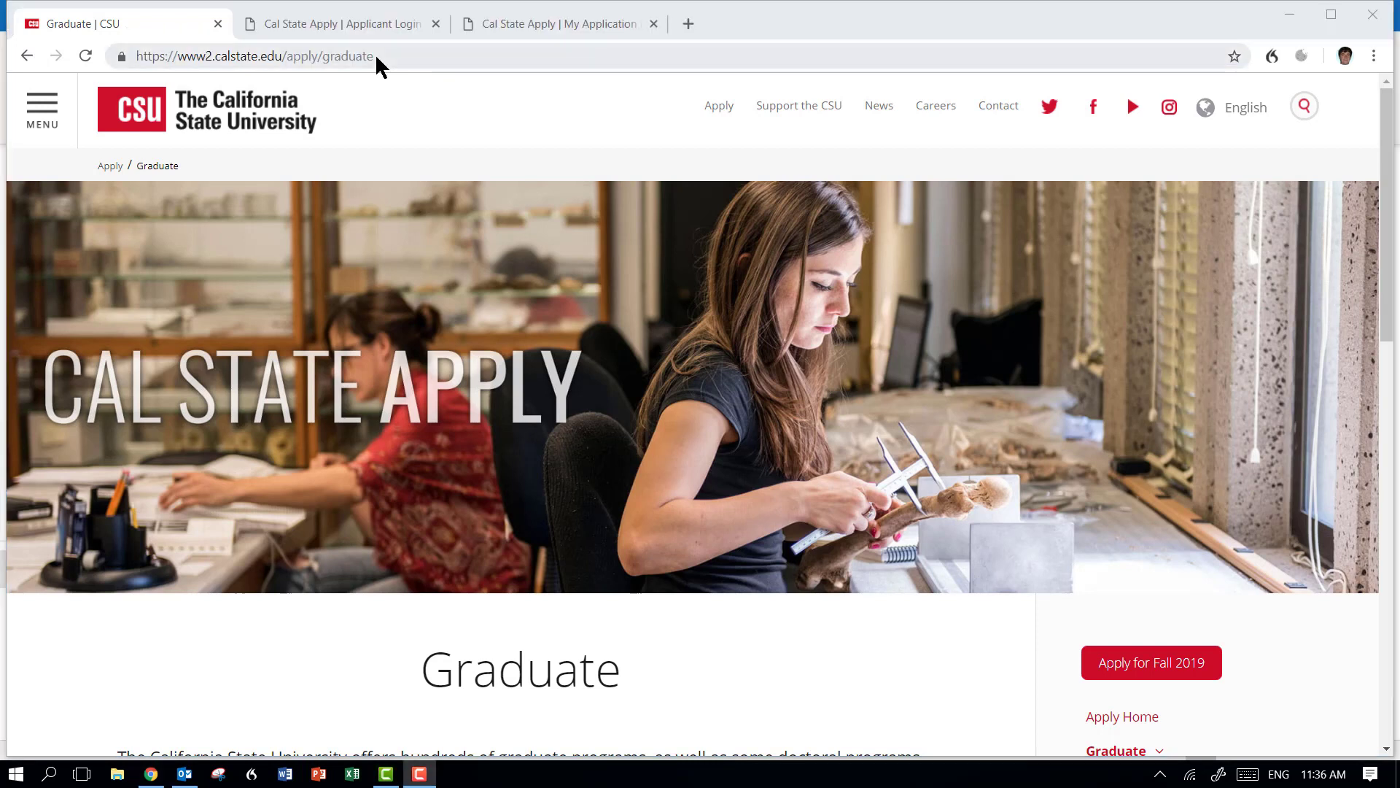
pyautogui.moveTo(377, 56); pyautogui.dragTo(115, 46)
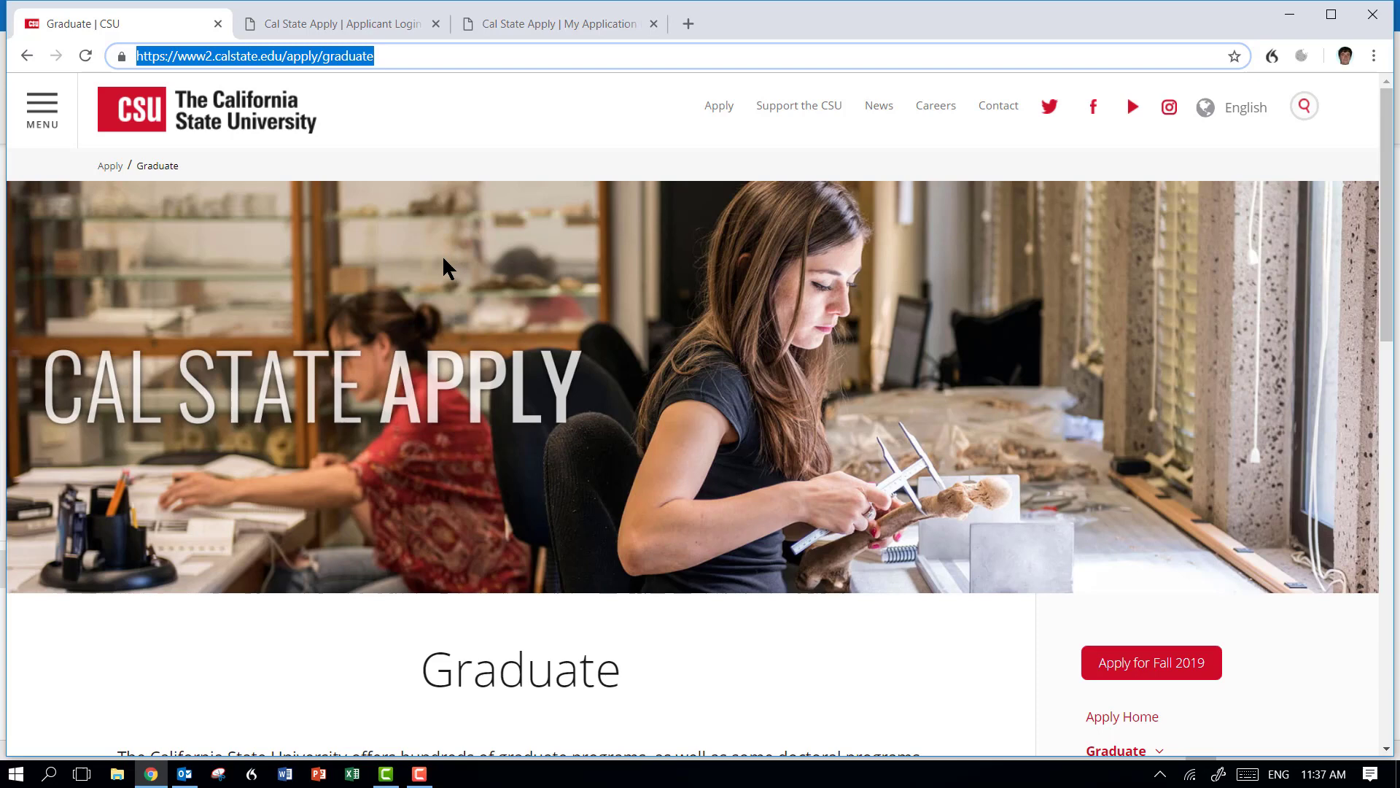
pyautogui.scroll(-2, 443, 255)
pyautogui.scroll(-2, 442, 254)
pyautogui.scroll(-1, 442, 255)
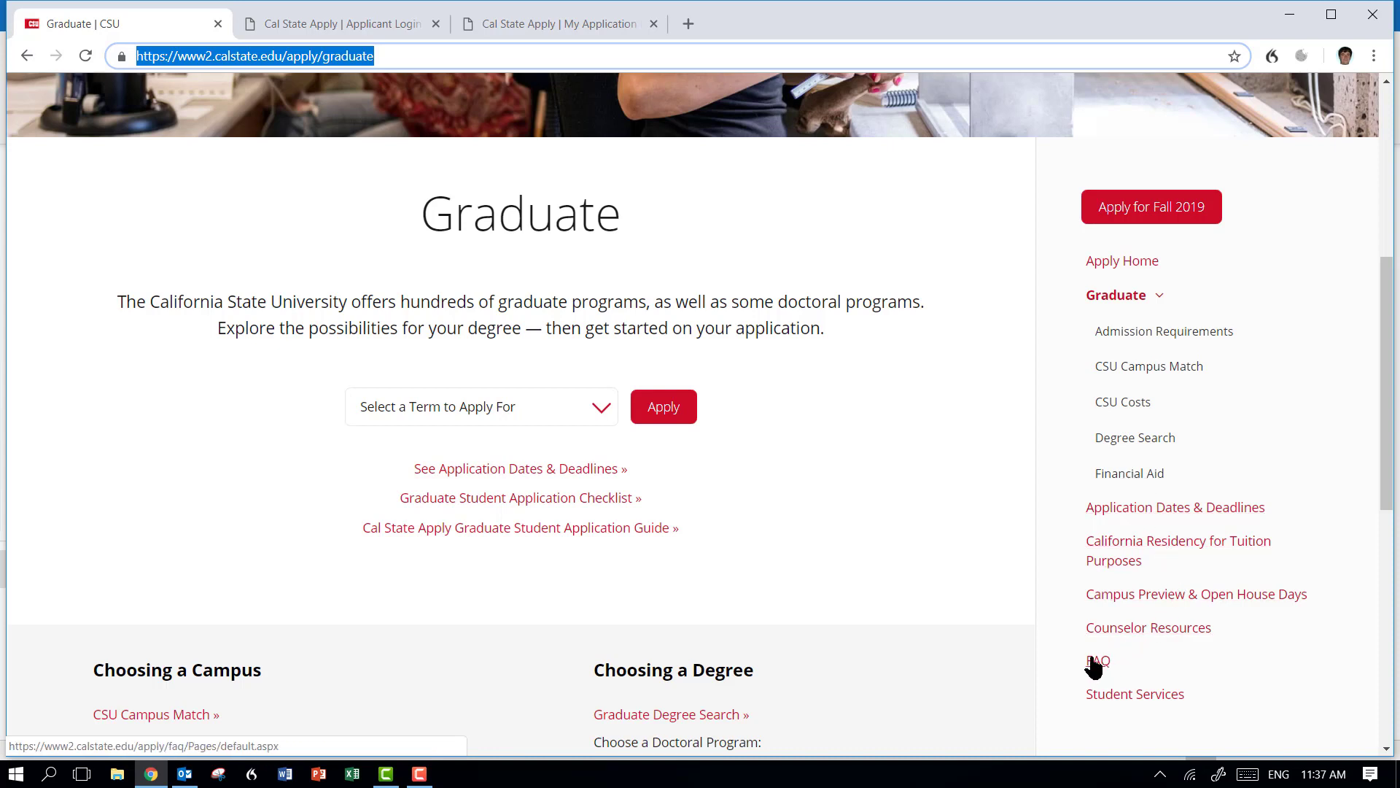
pyautogui.scroll(5, 968, 501)
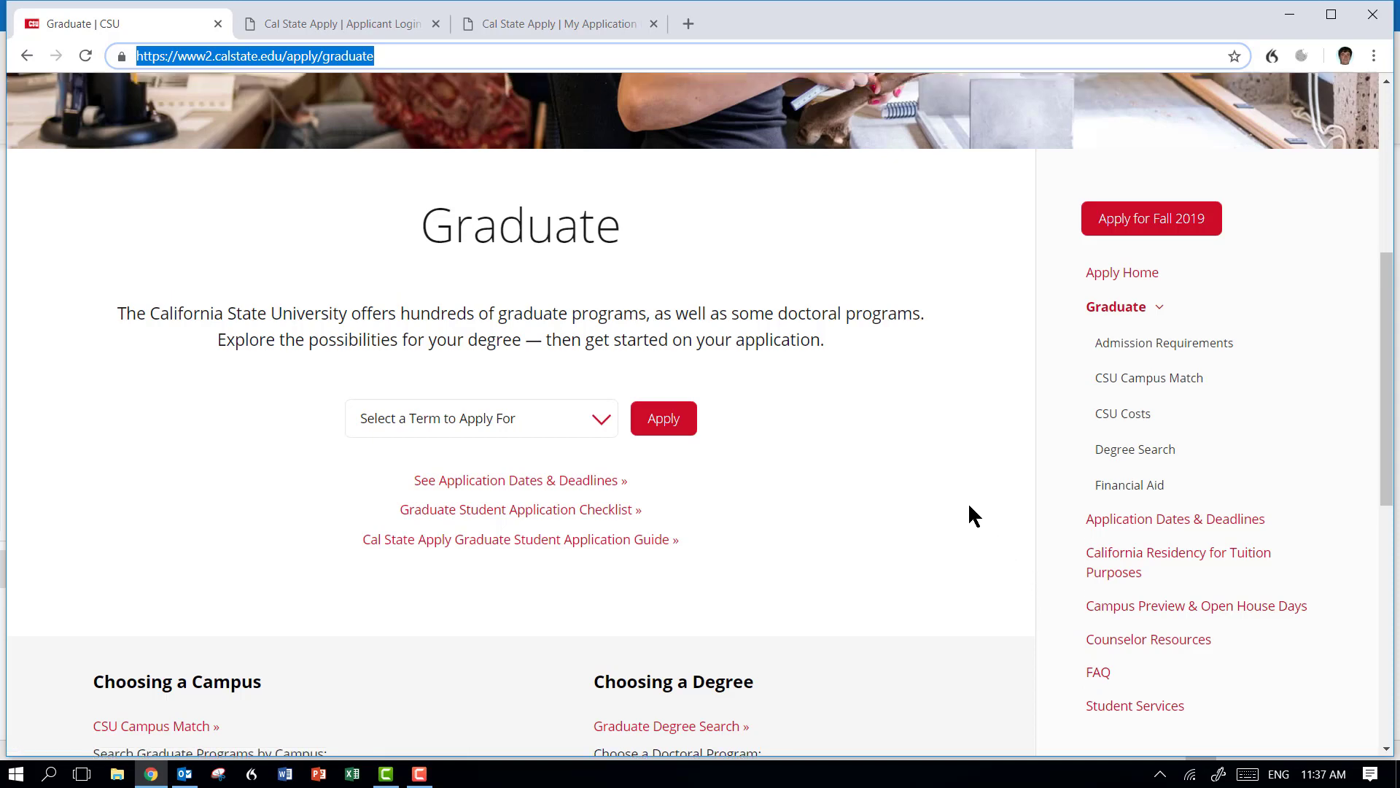
pyautogui.scroll(5, 968, 502)
pyautogui.scroll(3, 968, 502)
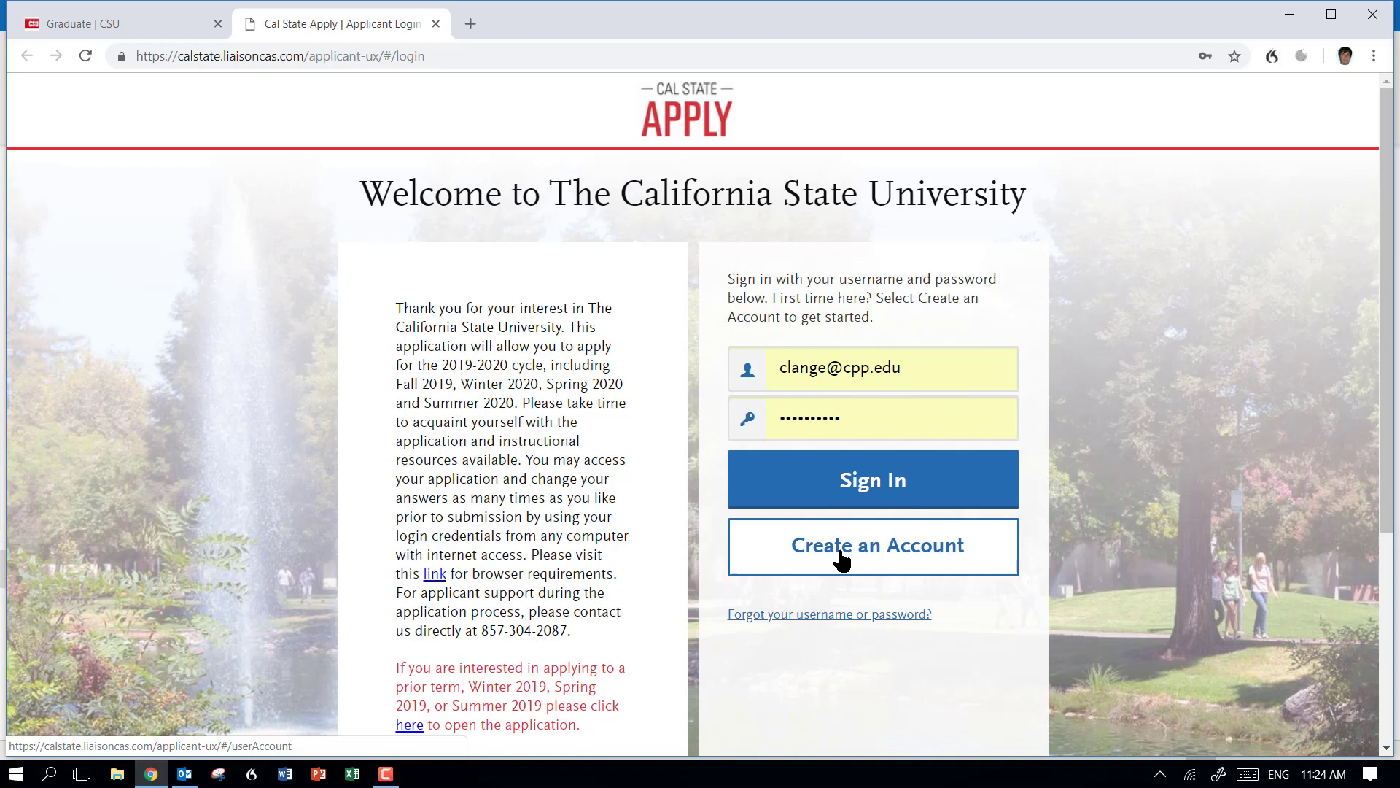
# Step: Sign in to the Cal State Apply applicant account with the filled-in credentials
pyautogui.click(881, 482)
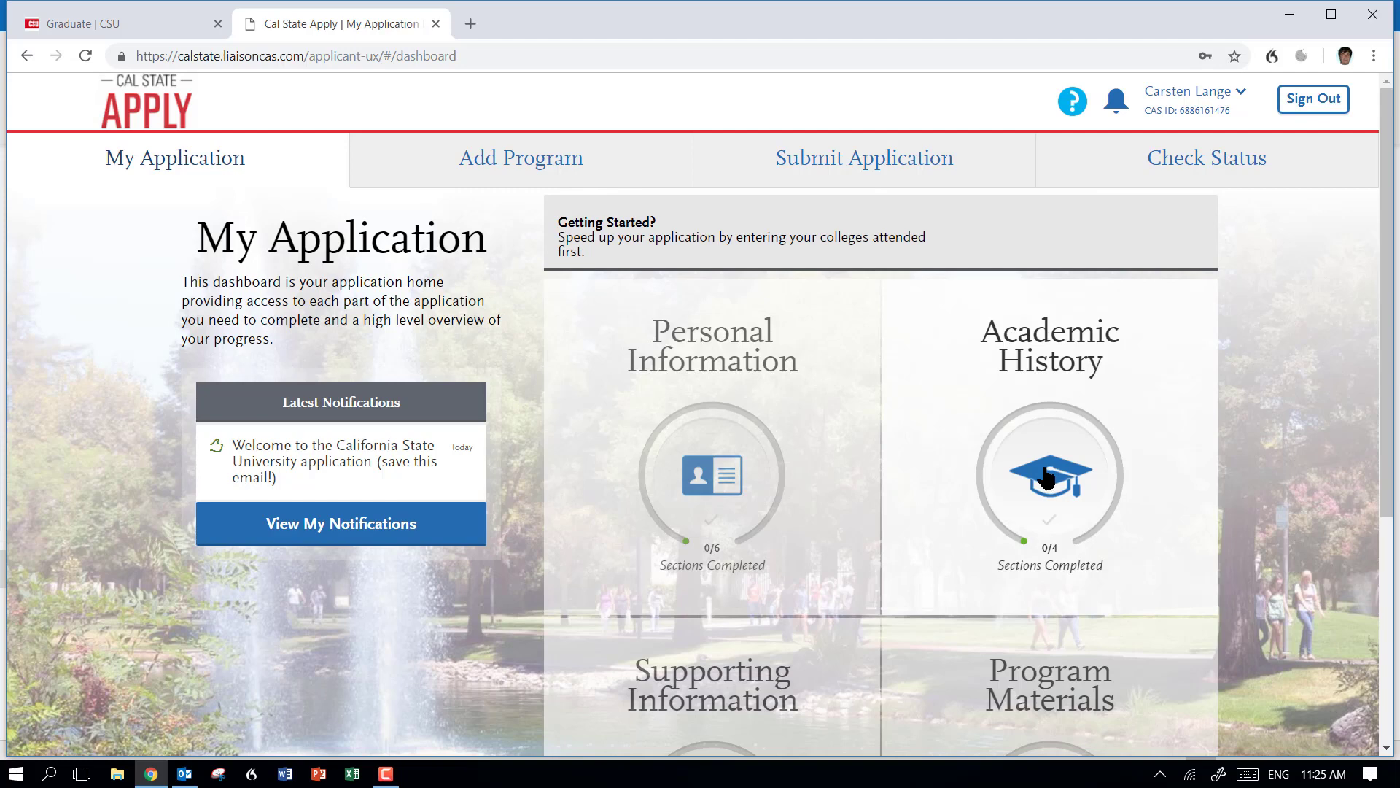
pyautogui.scroll(-2, 1050, 475)
pyautogui.scroll(-1, 1050, 476)
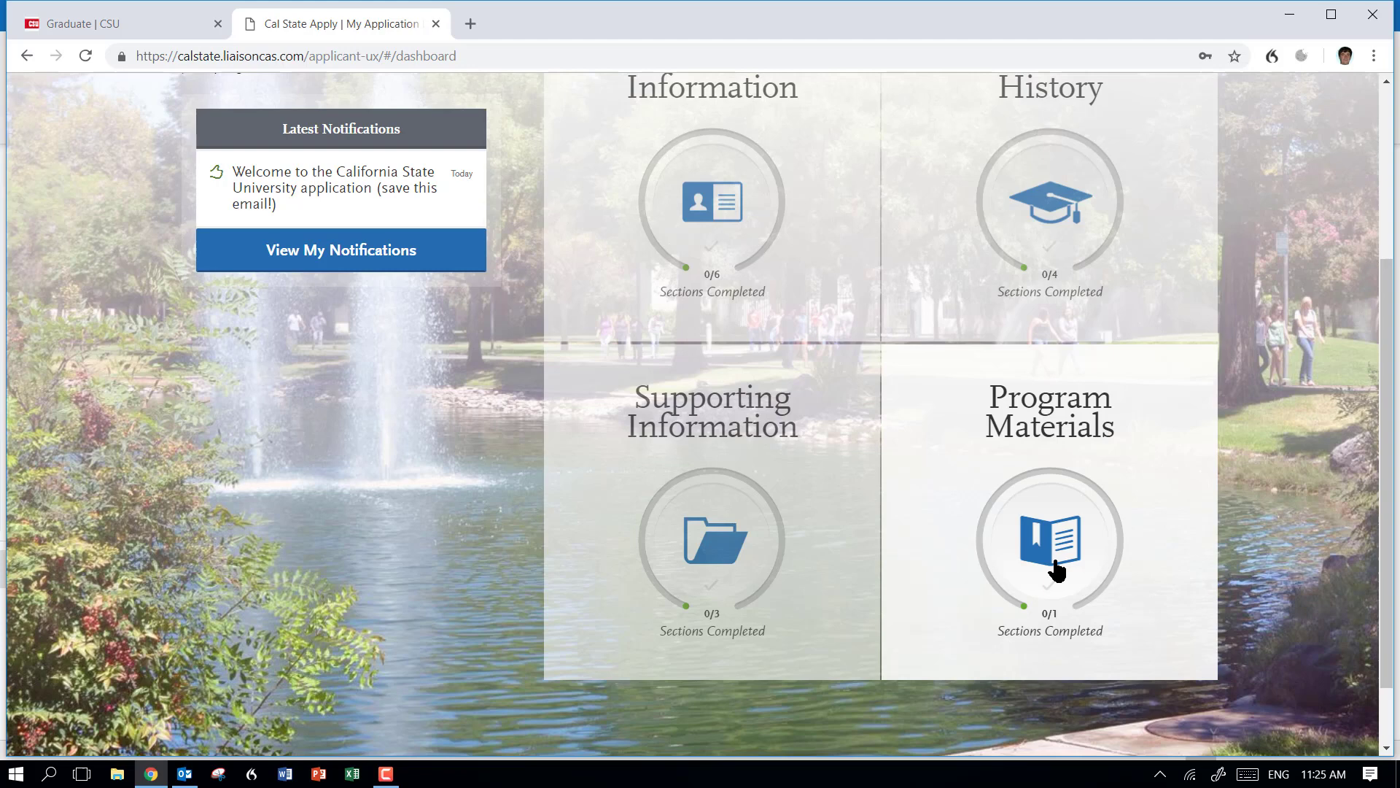
pyautogui.scroll(3, 1056, 569)
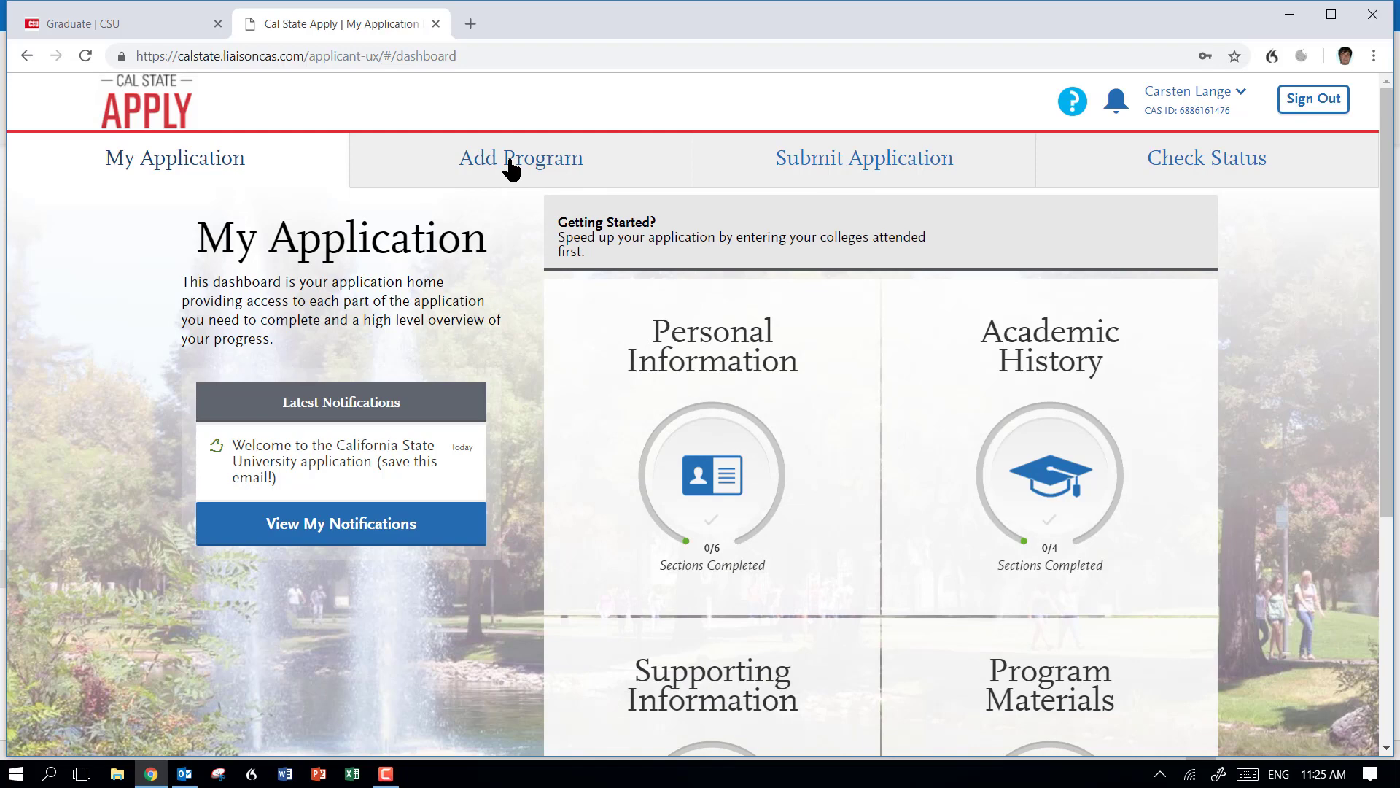
# Step: On Add Program, filter the campus list to Cal Poly Pomona
pyautogui.click(512, 166)
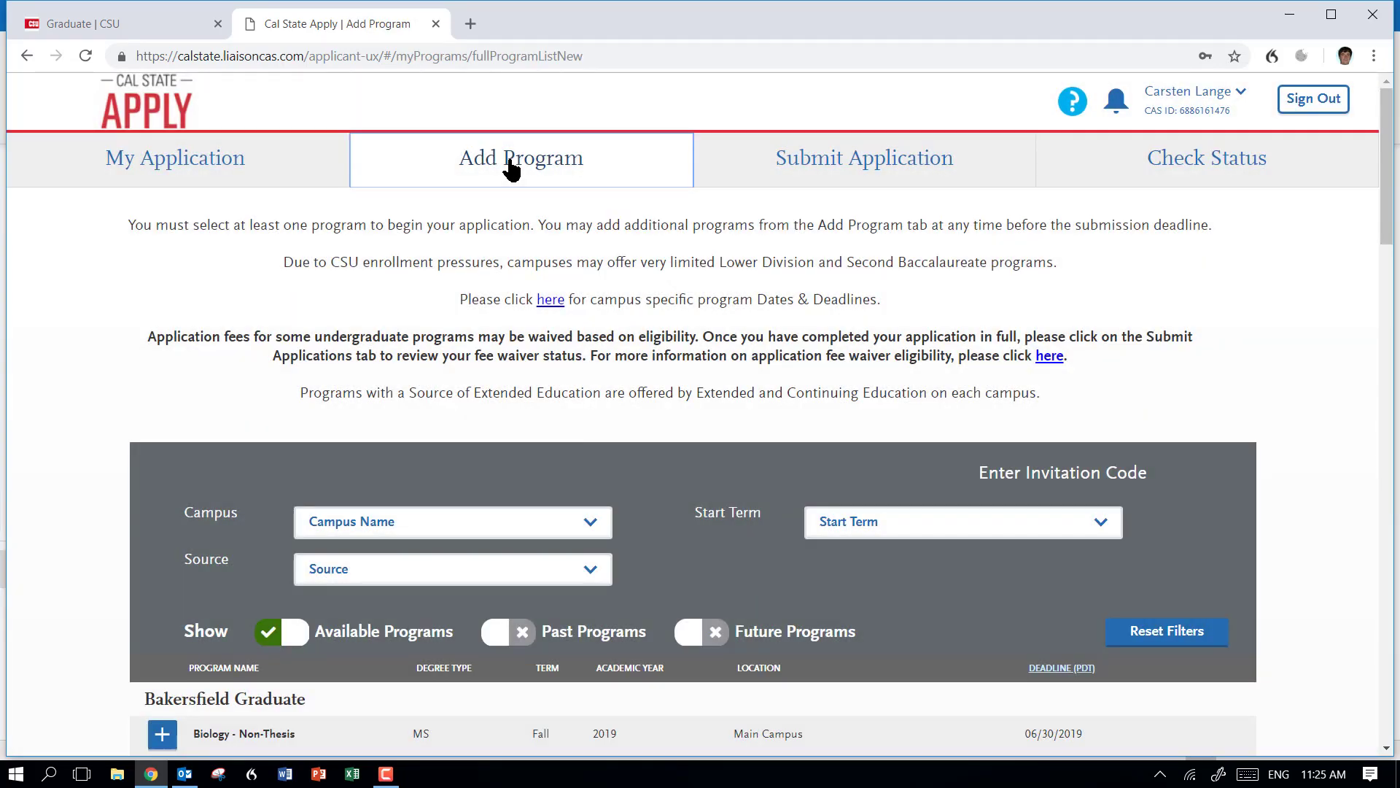
pyautogui.click(593, 529)
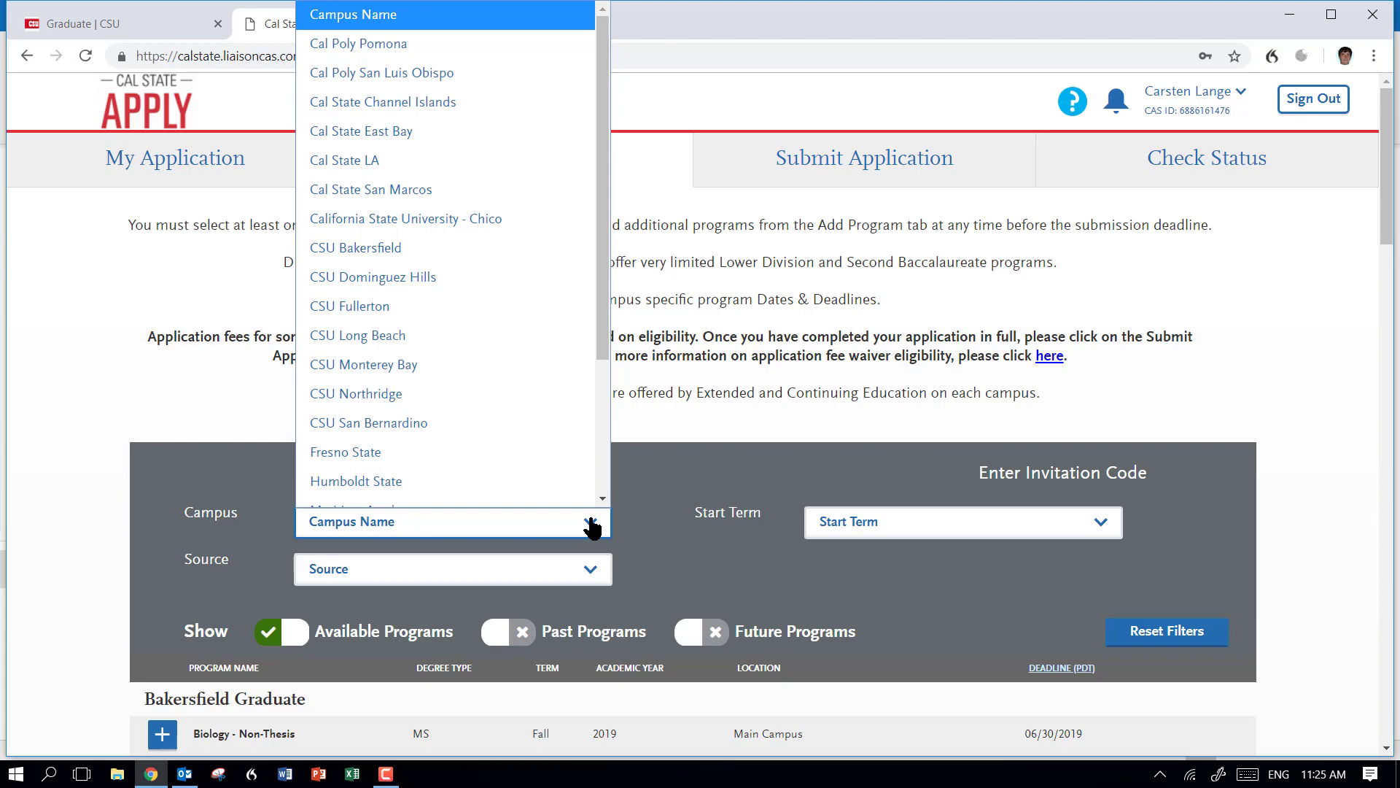
pyautogui.scroll(-1, 492, 383)
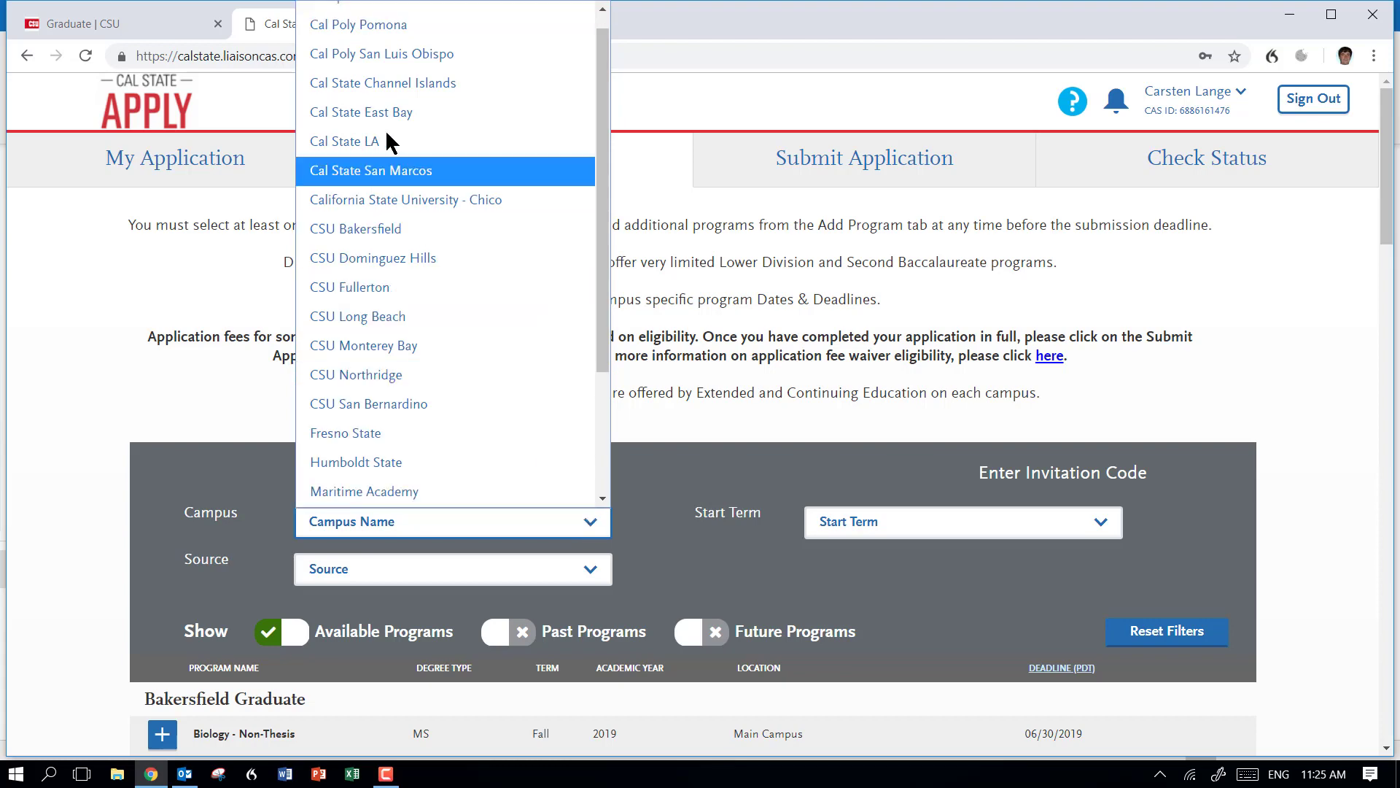
pyautogui.click(371, 27)
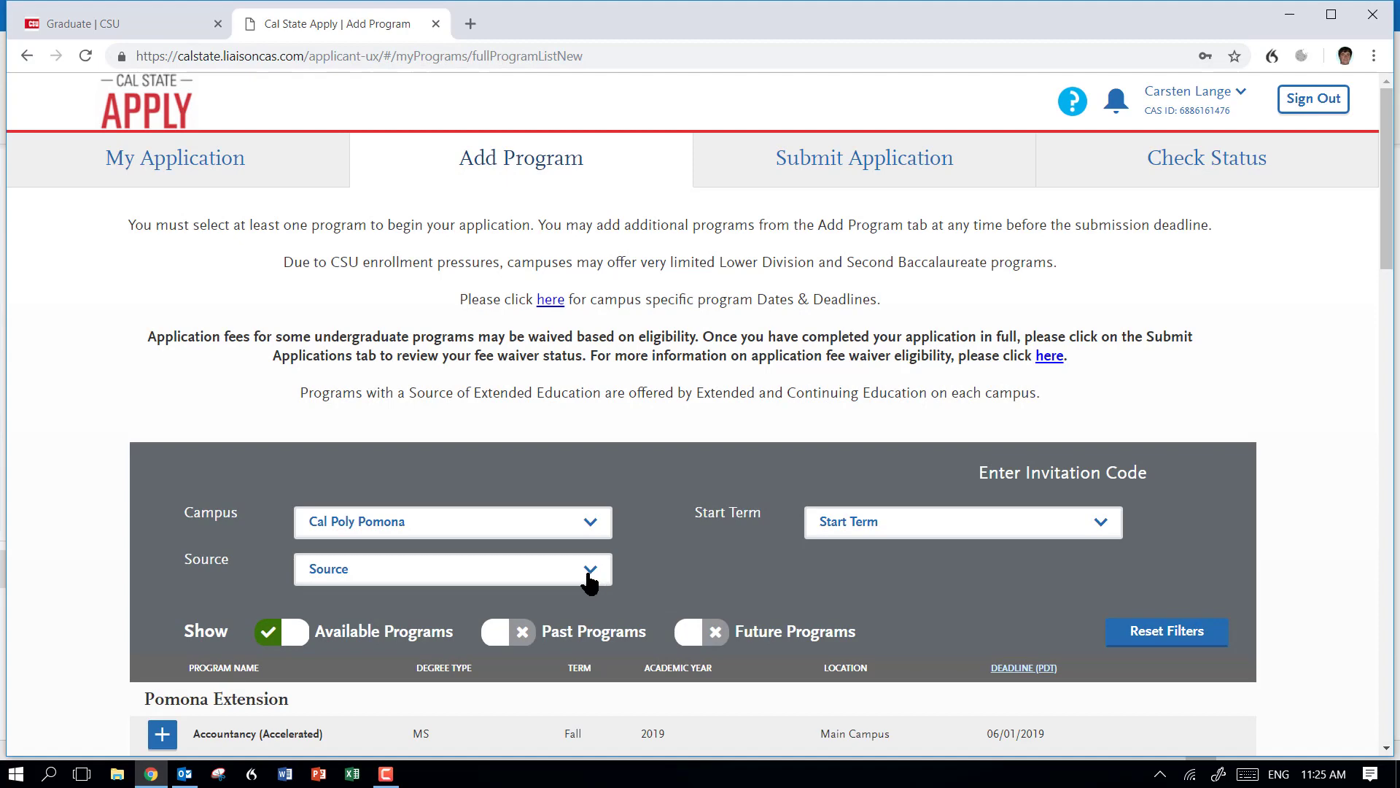
# Step: Narrow the programs to campus-run offerings starting in the Fall term
pyautogui.click(589, 570)
pyautogui.click(551, 629)
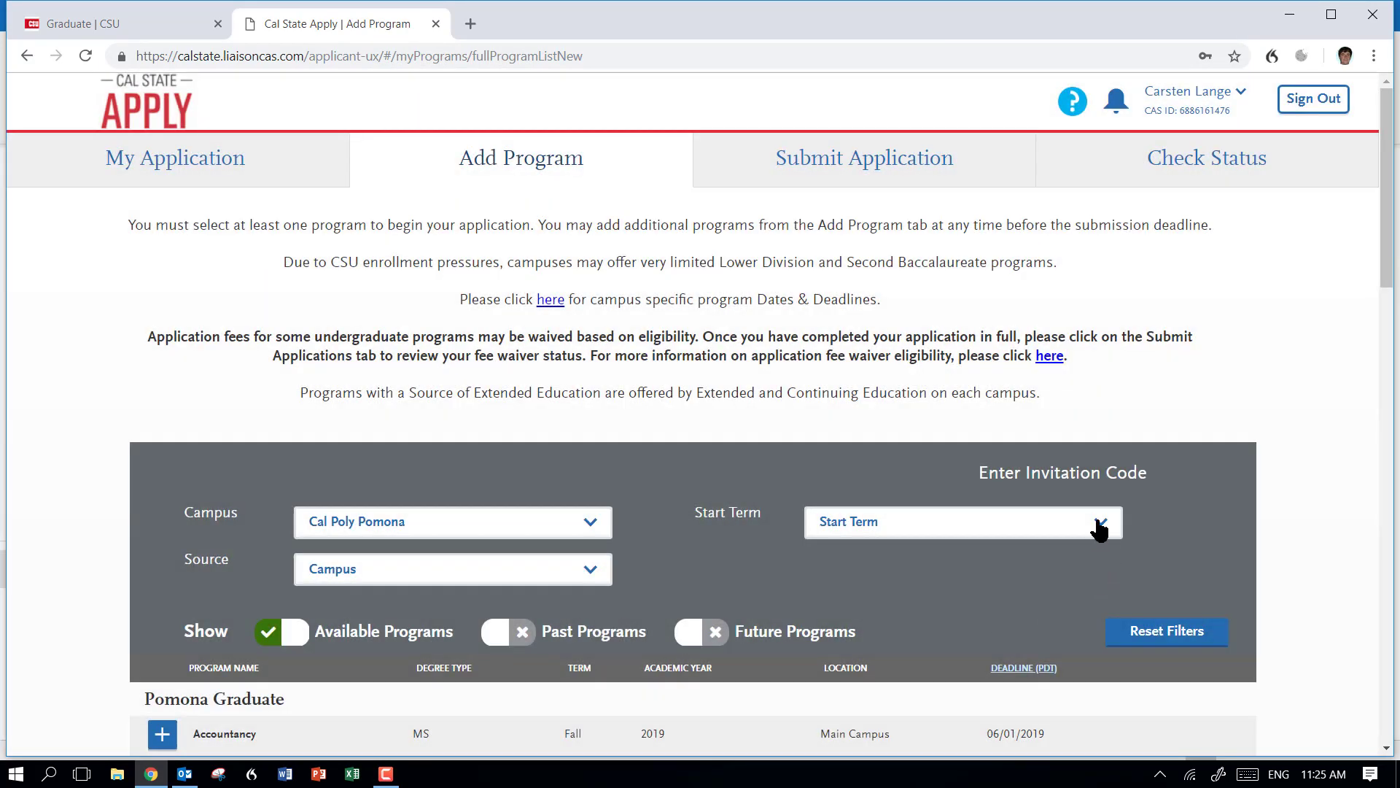
pyautogui.click(1096, 531)
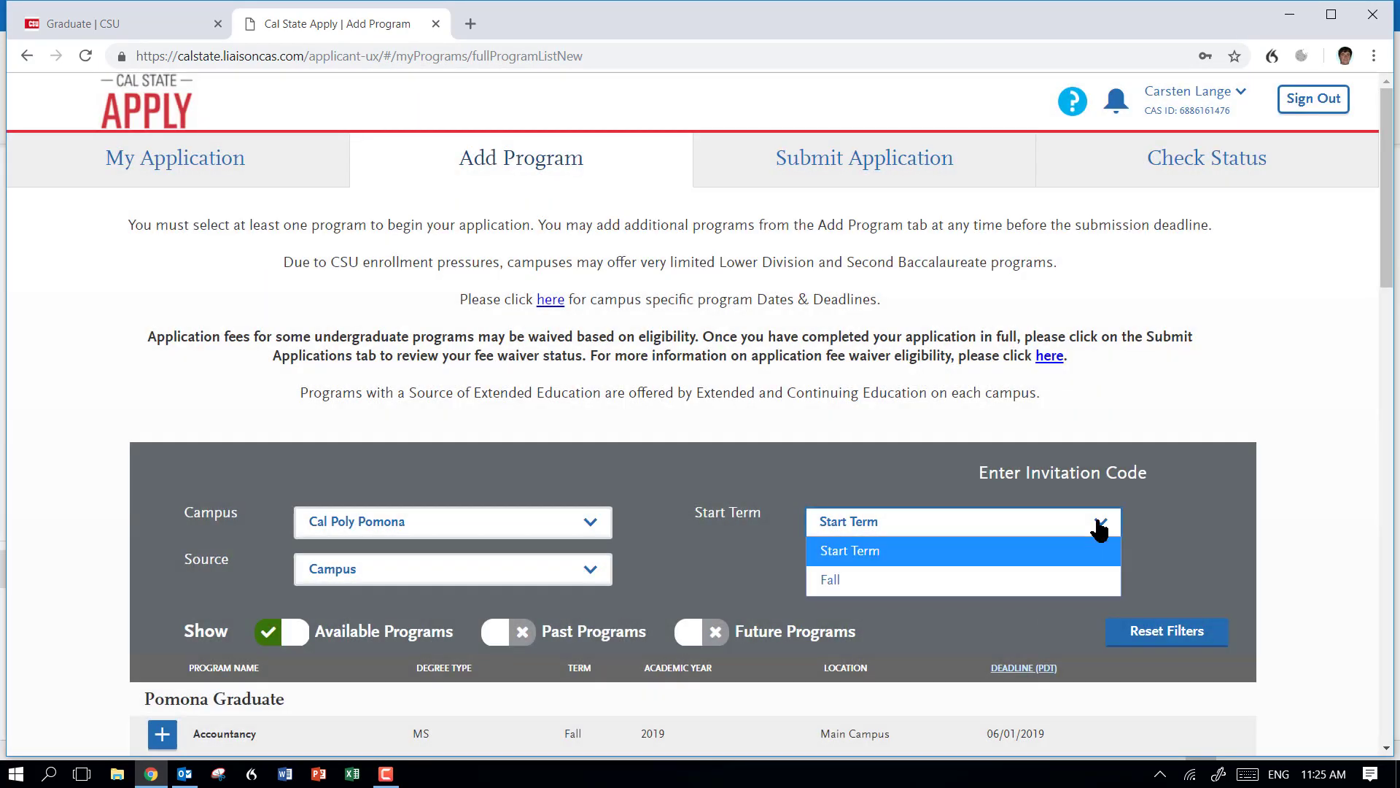
pyautogui.click(934, 580)
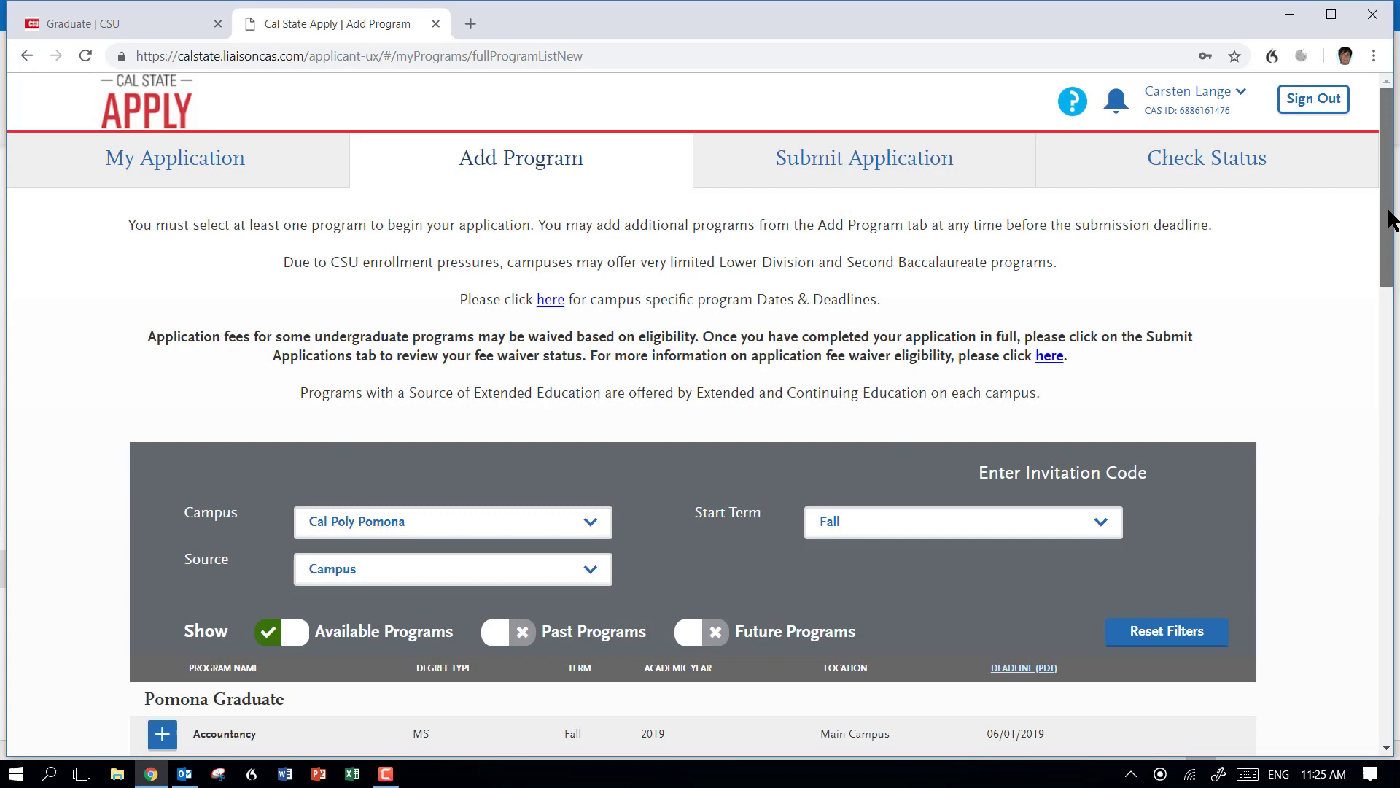
pyautogui.moveTo(1386, 224); pyautogui.dragTo(1368, 501)
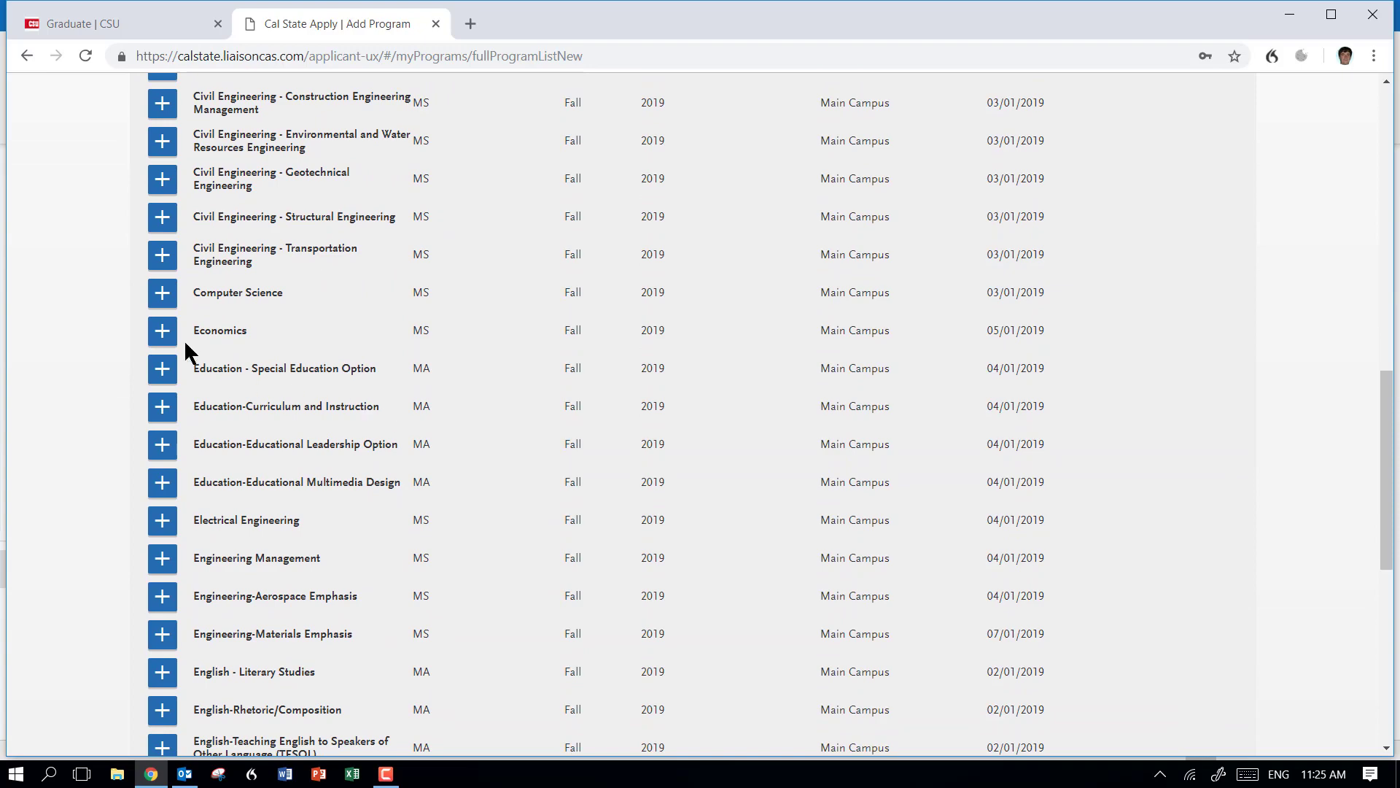
pyautogui.click(162, 330)
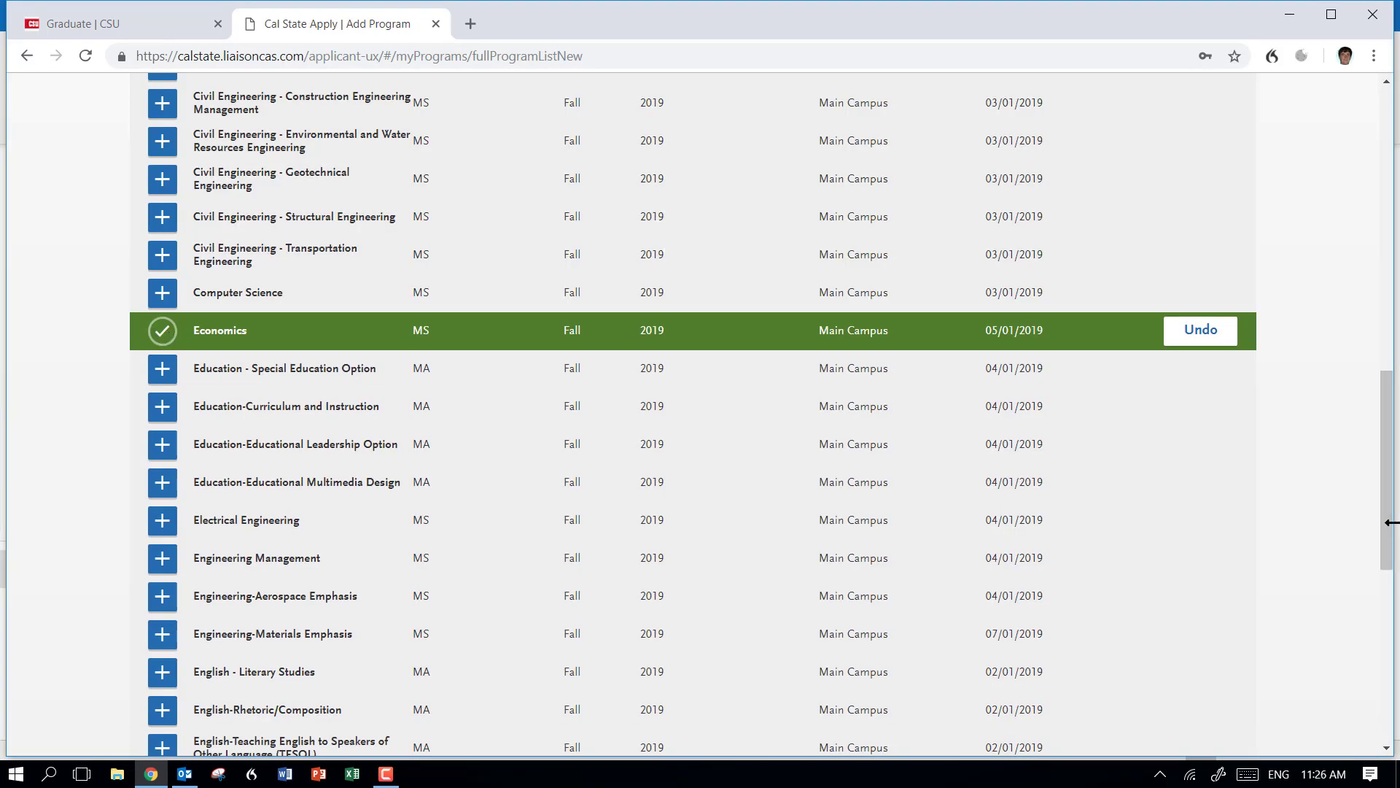
pyautogui.moveTo(1387, 515); pyautogui.dragTo(1377, 242)
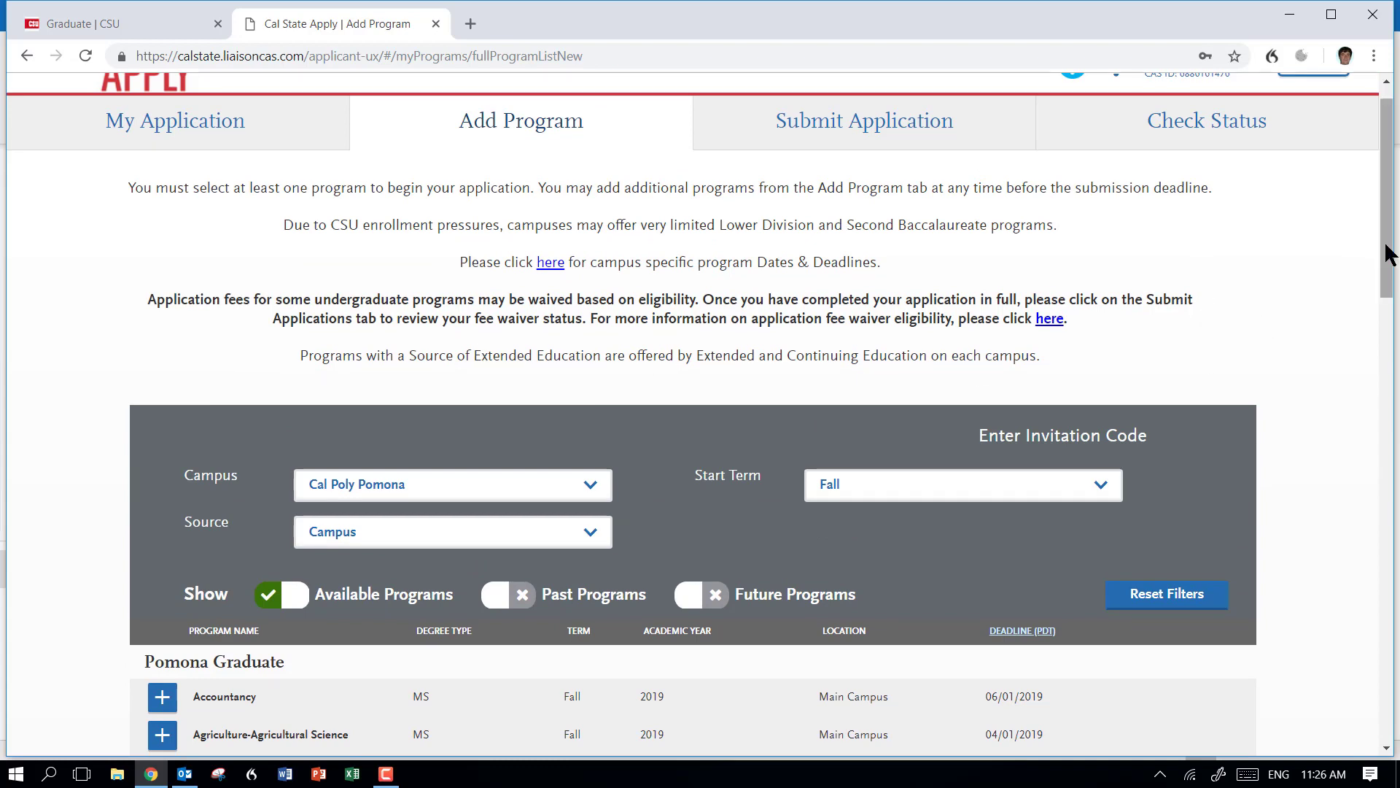
pyautogui.moveTo(1387, 251); pyautogui.dragTo(1376, 213)
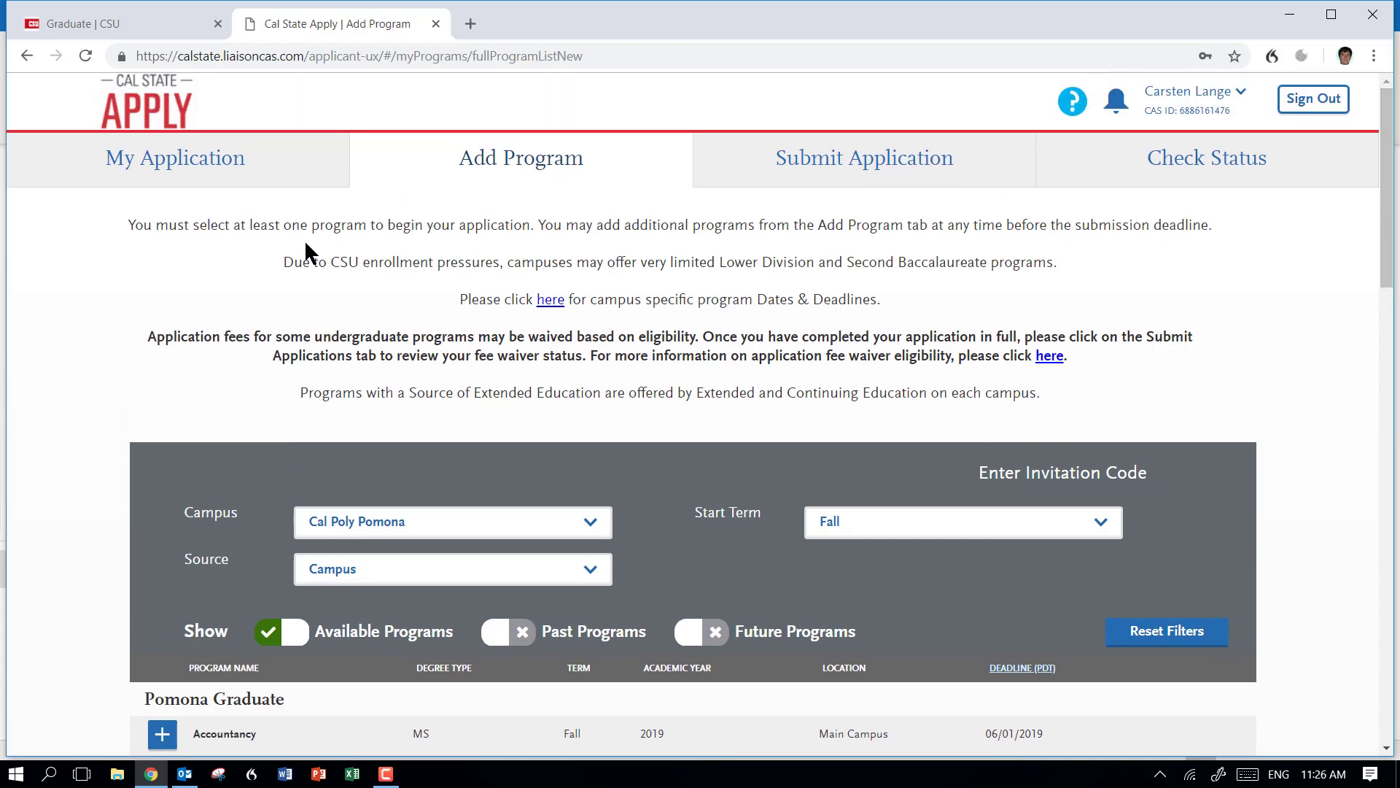
# Step: From My Application, reach the Program Materials for Cal Poly Pomona's Economics program
pyautogui.click(188, 167)
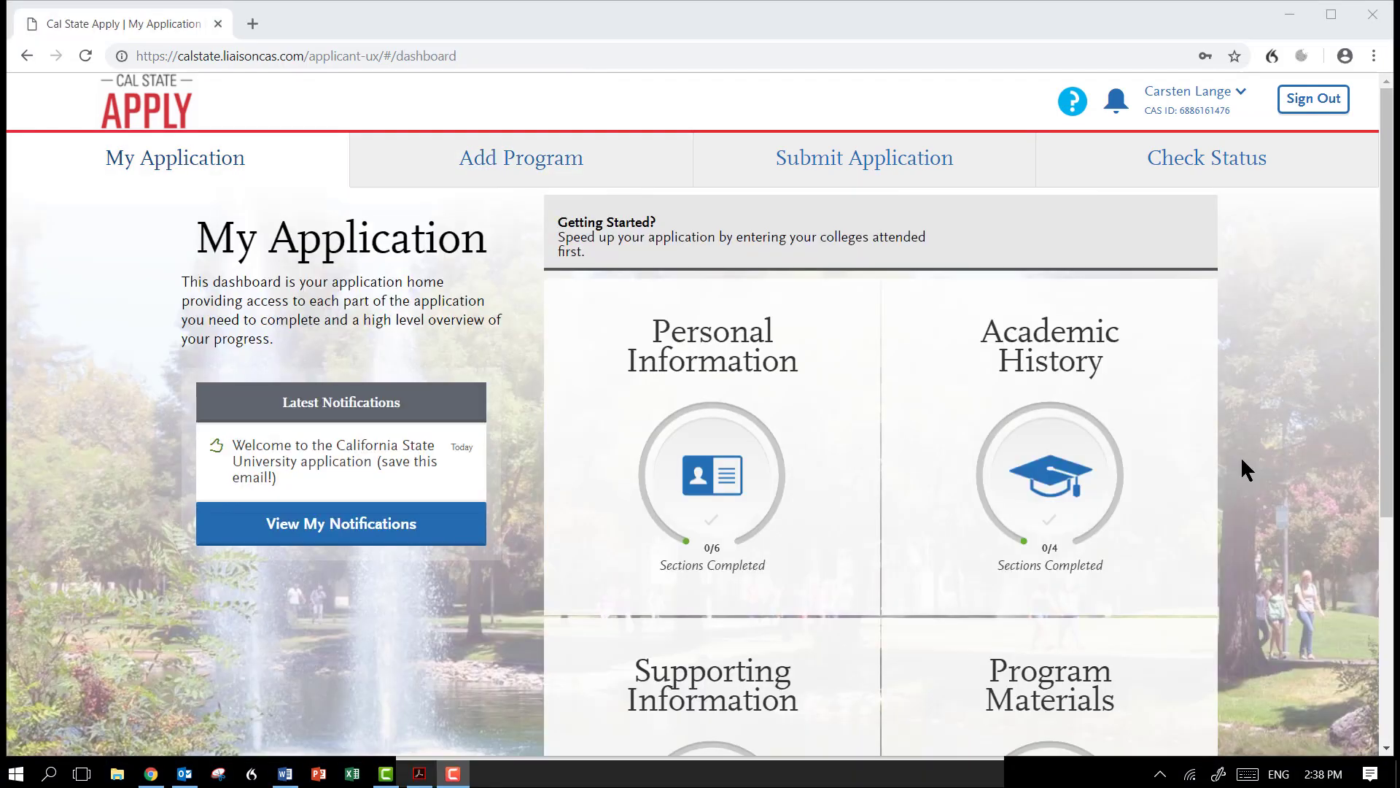
pyautogui.scroll(-3, 1241, 456)
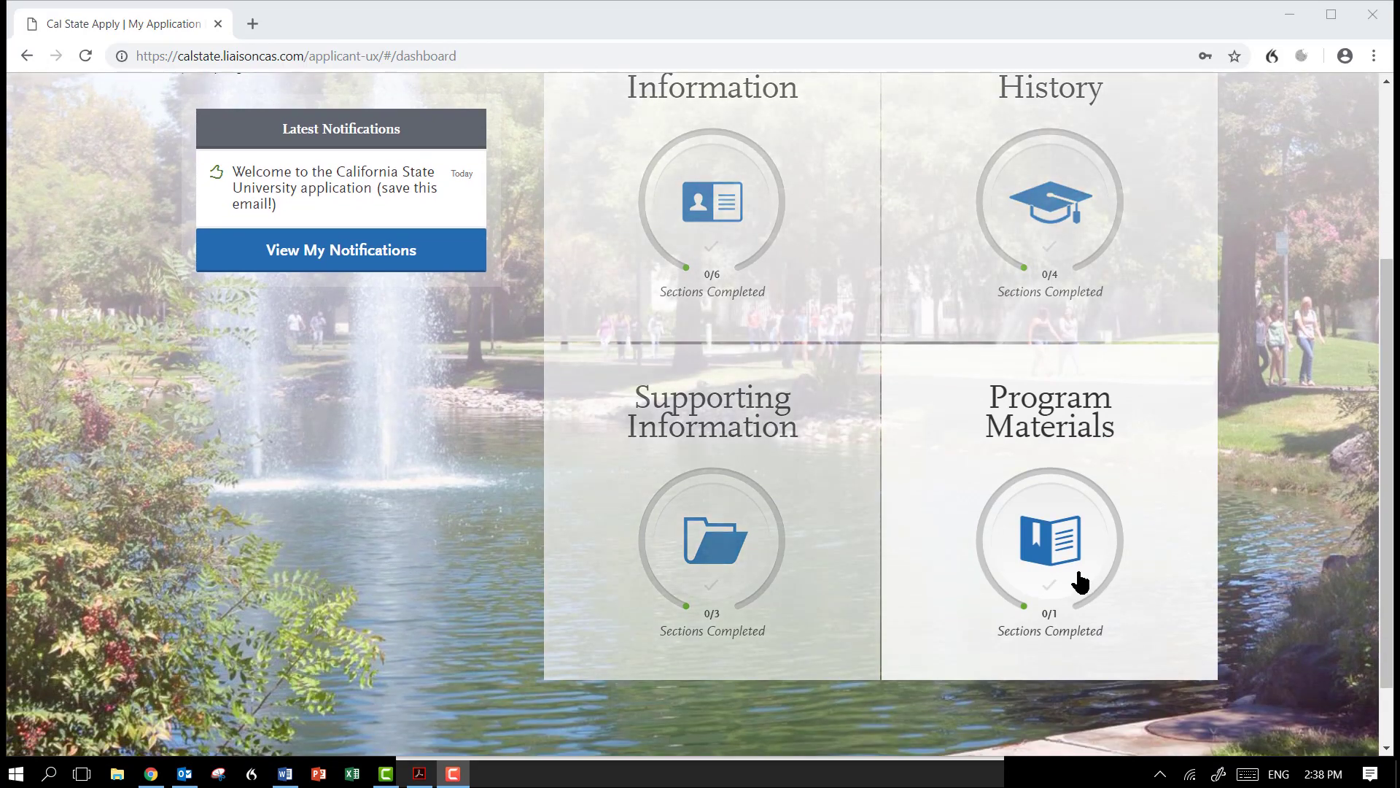
pyautogui.click(1050, 540)
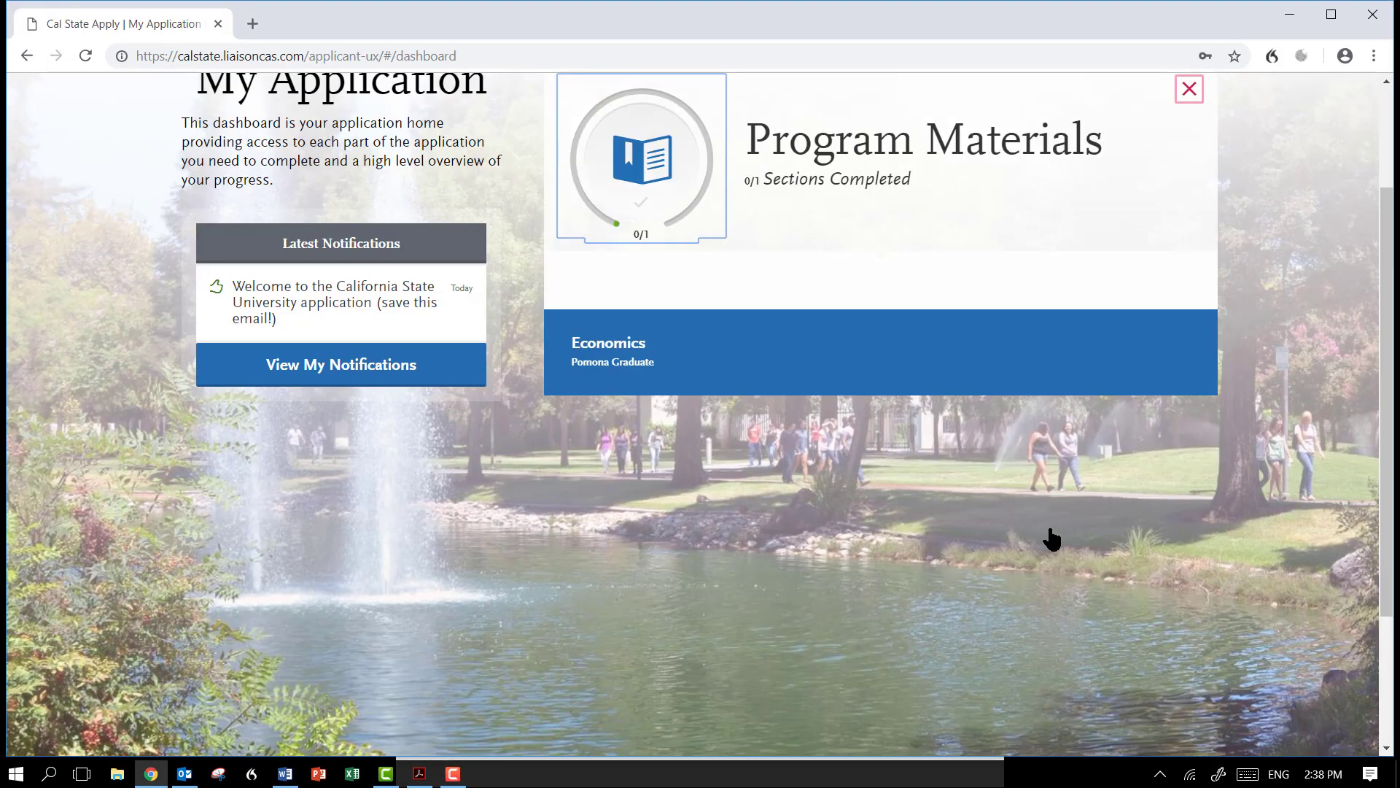
pyautogui.click(612, 353)
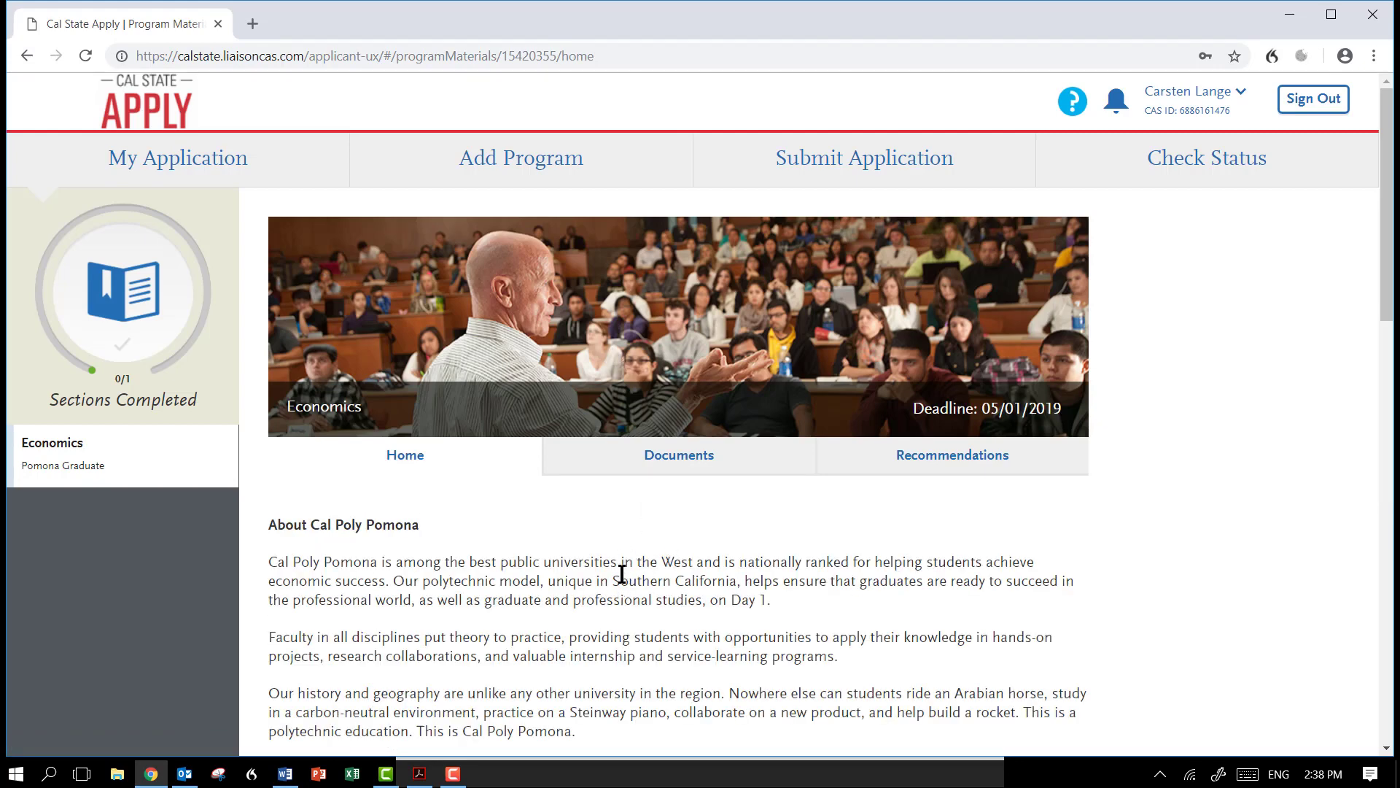
pyautogui.scroll(-4, 616, 561)
pyautogui.scroll(-3, 616, 562)
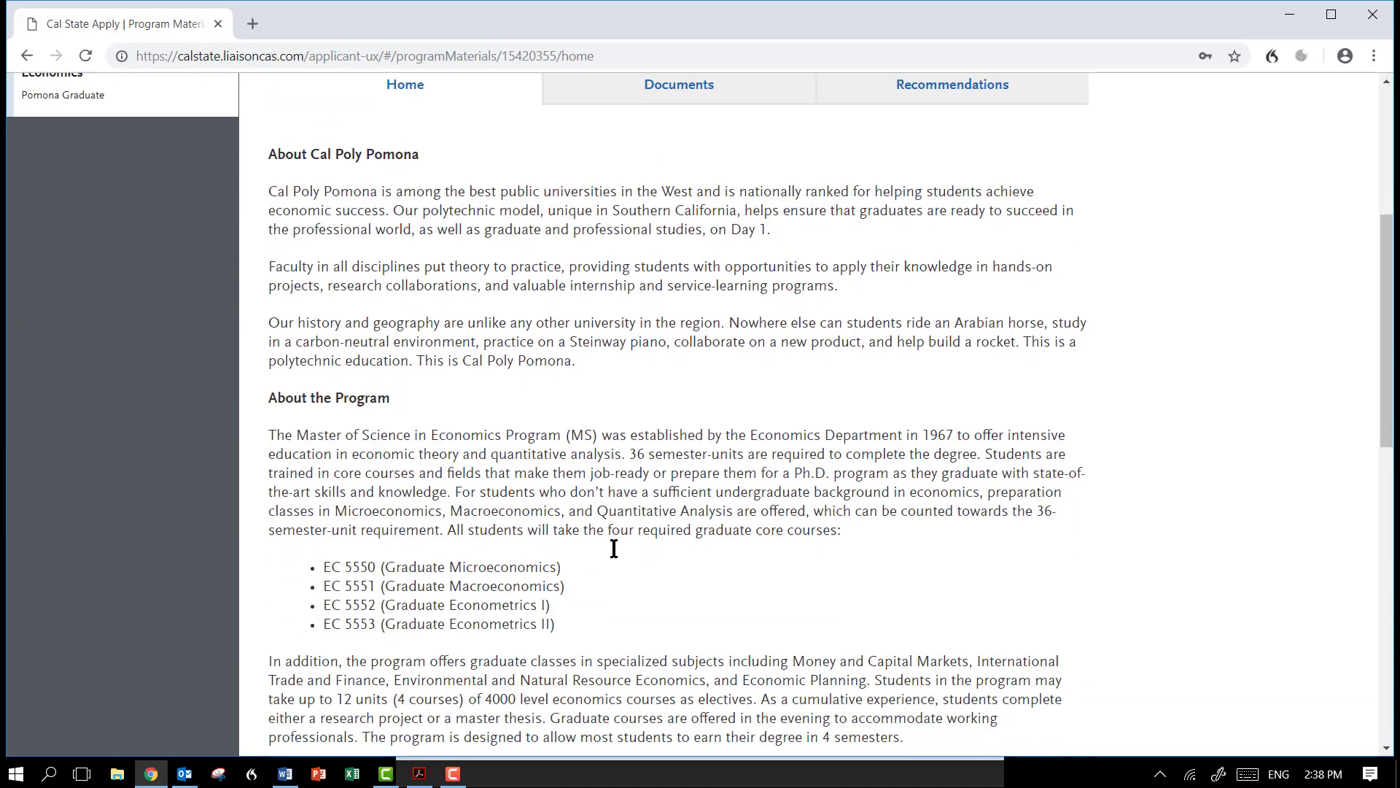
pyautogui.scroll(-3, 615, 542)
pyautogui.scroll(-3, 615, 542)
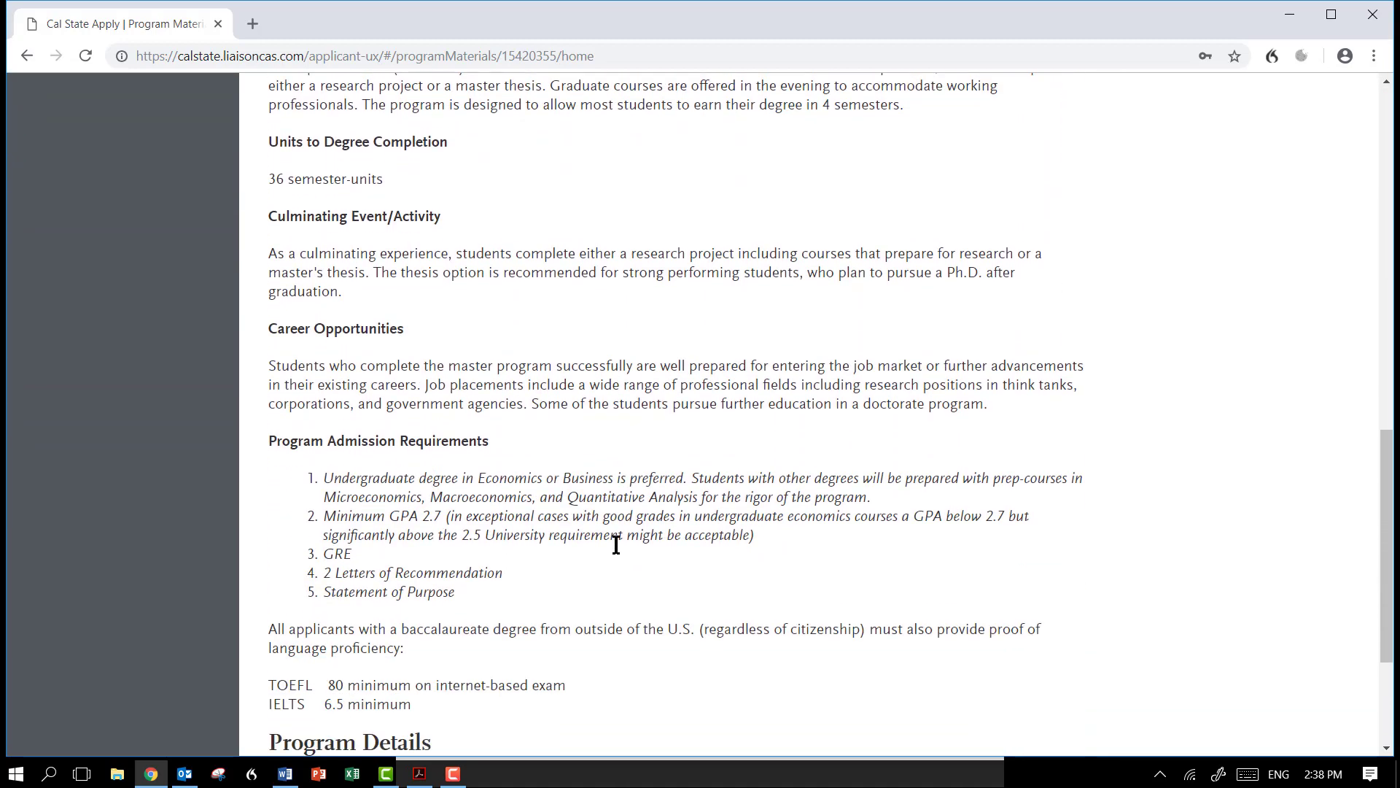
pyautogui.scroll(-3, 616, 544)
pyautogui.scroll(4, 614, 546)
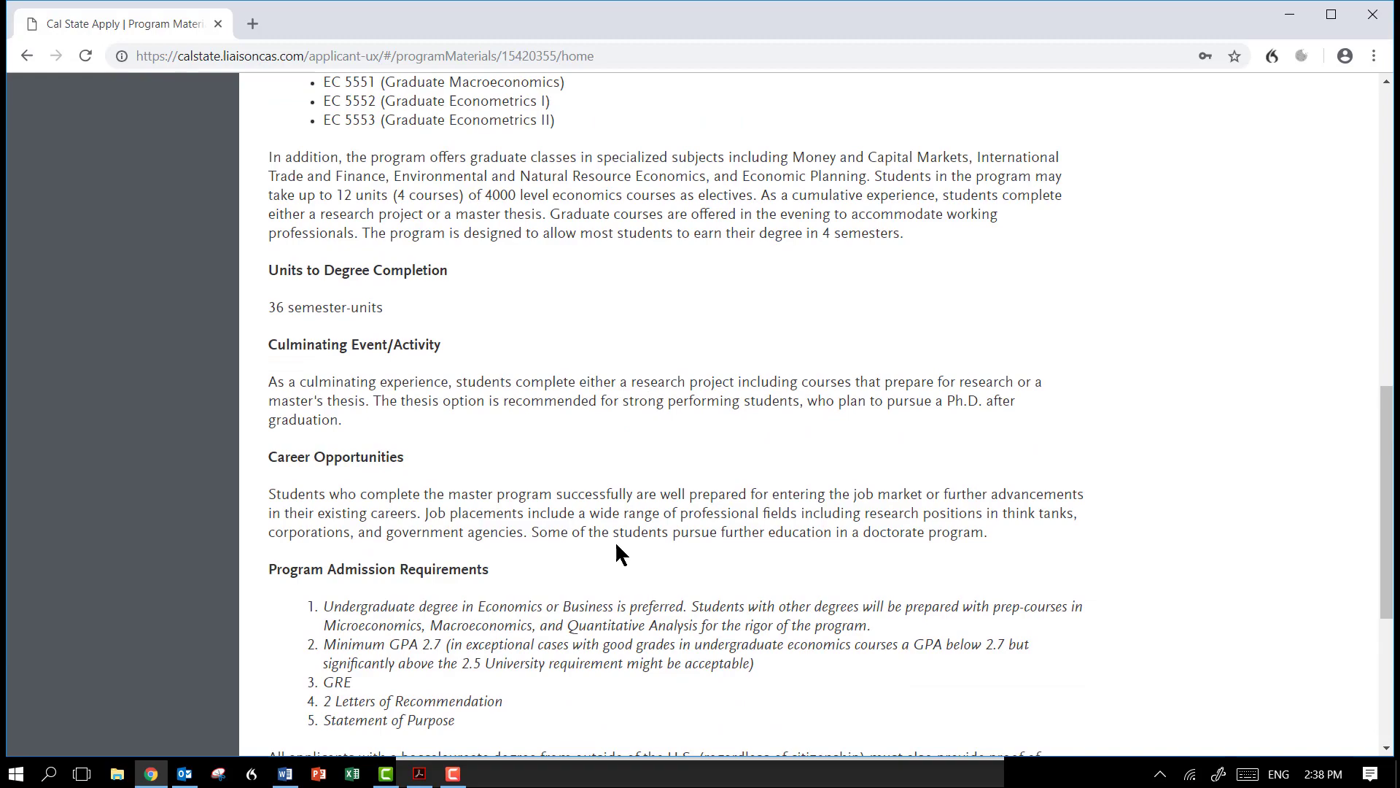
pyautogui.scroll(4, 615, 545)
pyautogui.scroll(4, 615, 545)
pyautogui.scroll(3, 614, 545)
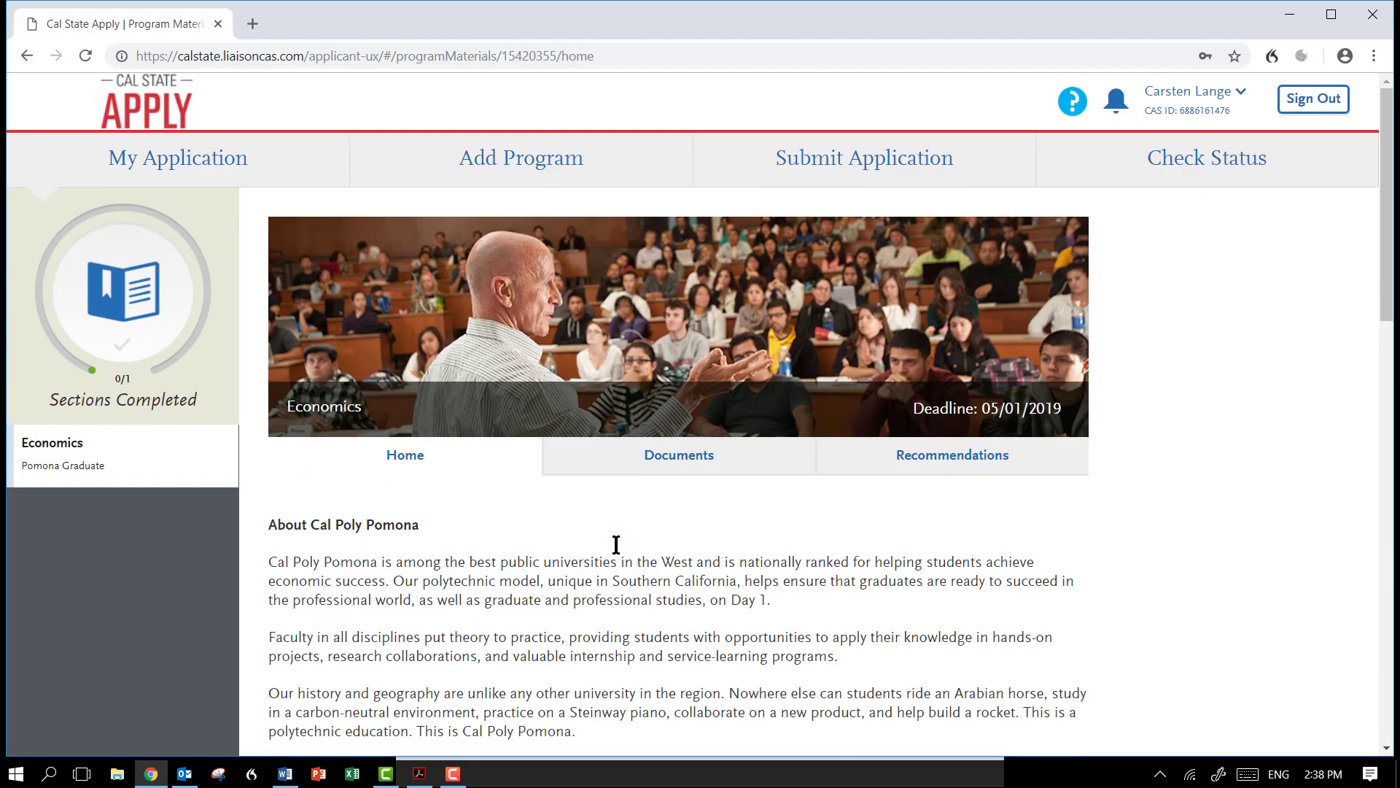
# Step: Show the Economics program's Documents instructions
pyautogui.click(678, 455)
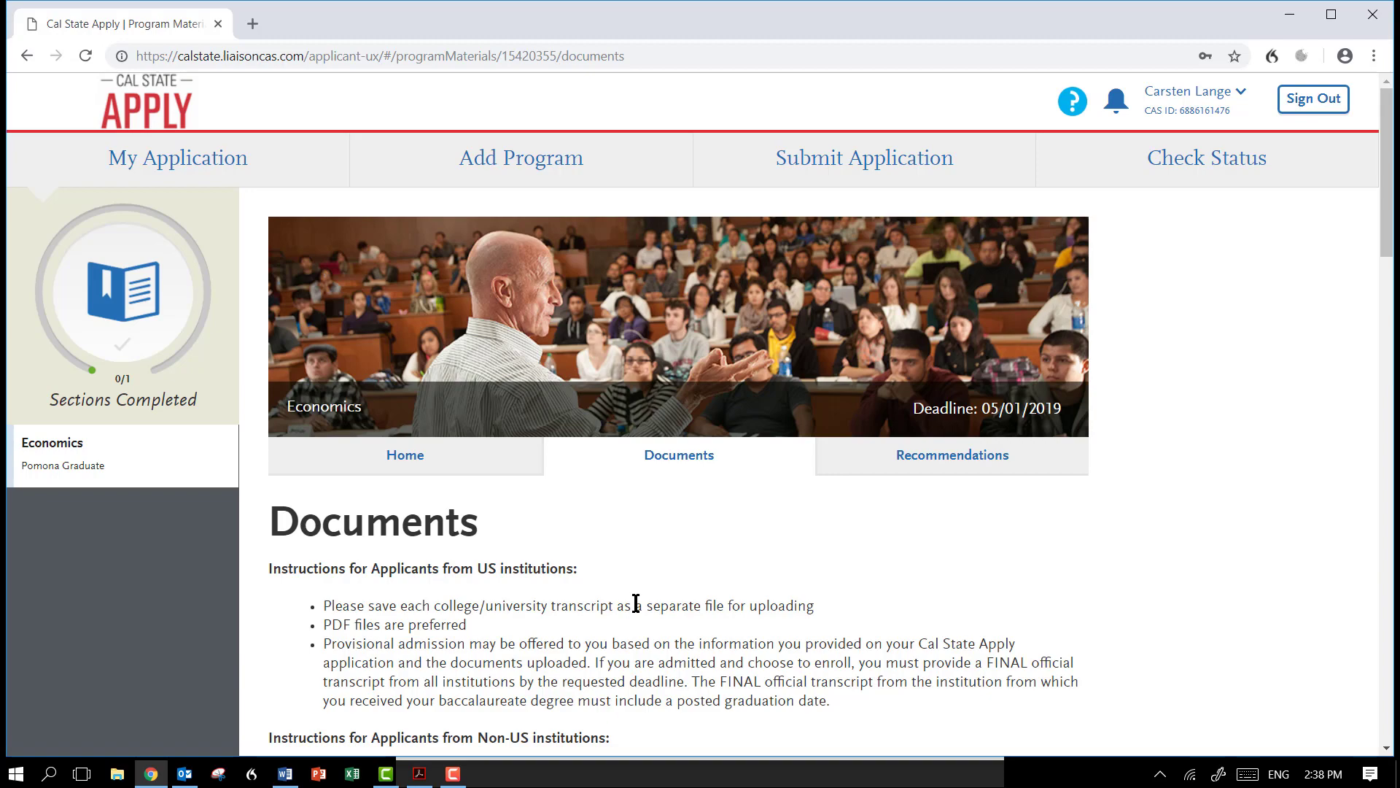
pyautogui.scroll(-3, 636, 604)
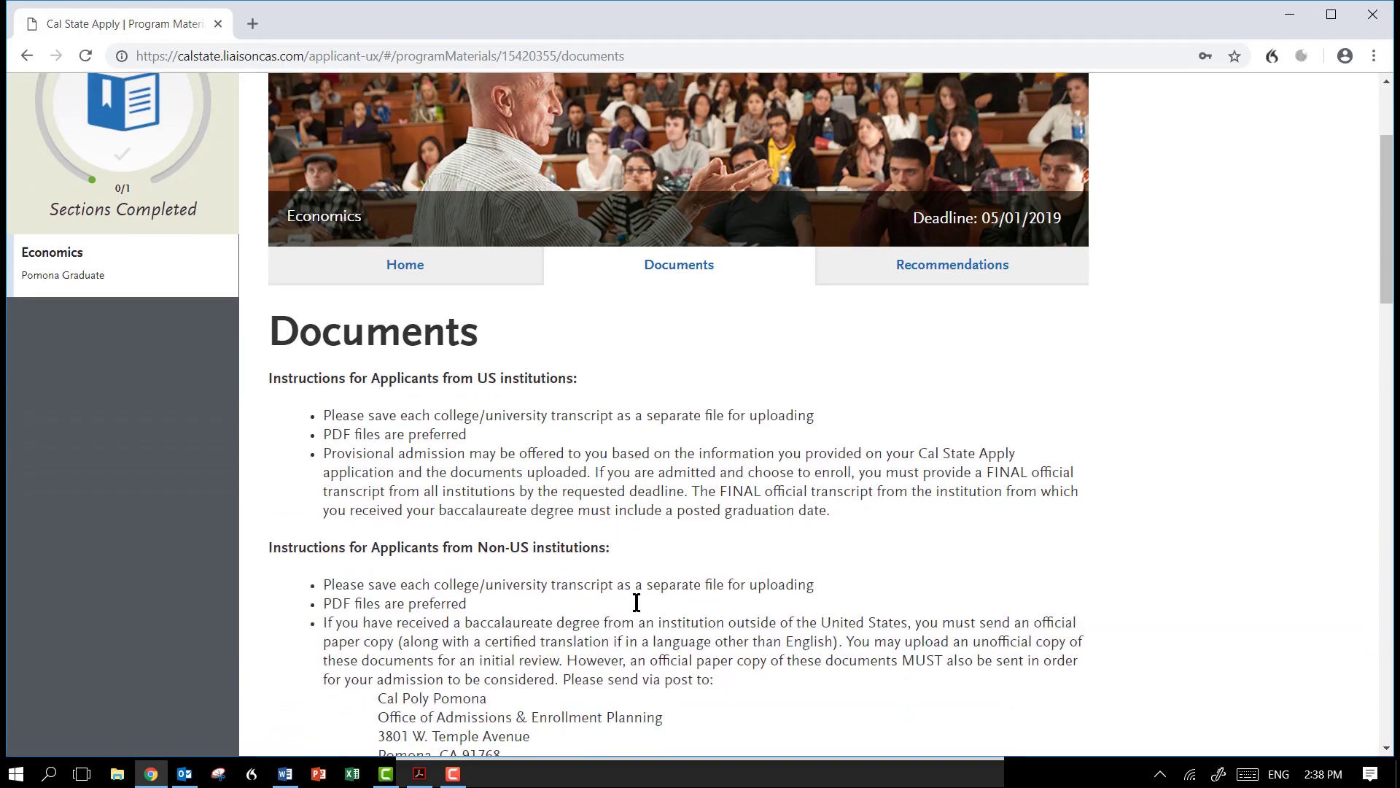
pyautogui.scroll(-3, 636, 603)
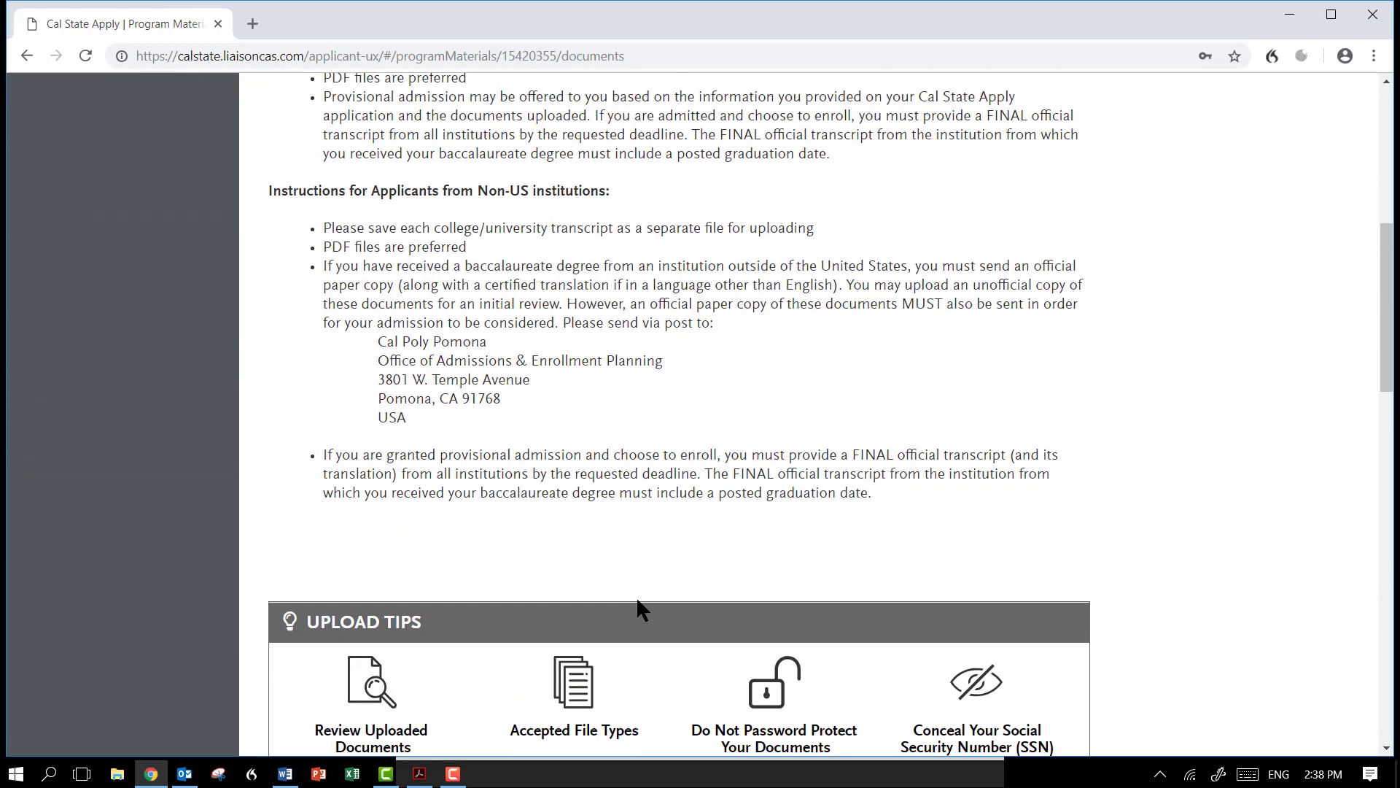
pyautogui.scroll(3, 641, 609)
pyautogui.scroll(5, 642, 610)
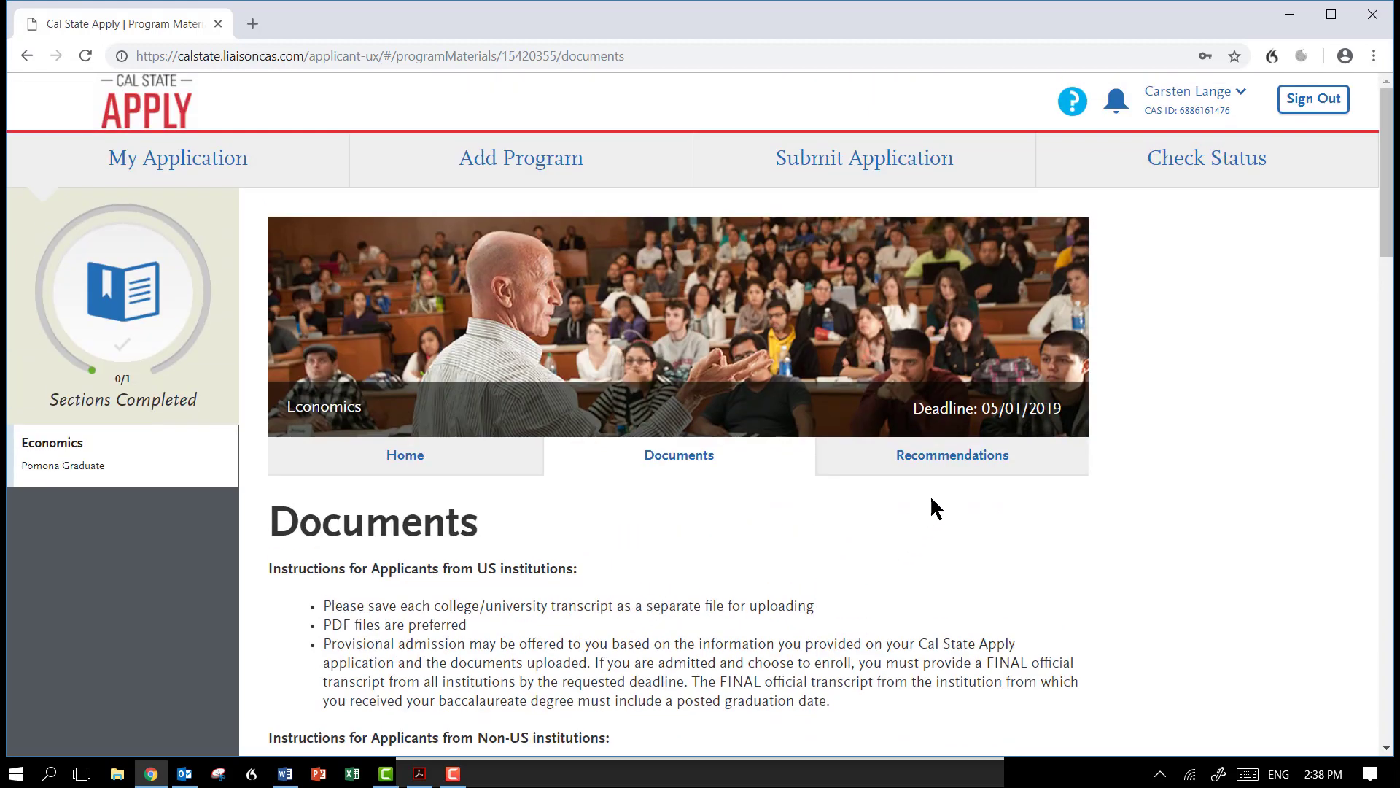
pyautogui.click(948, 457)
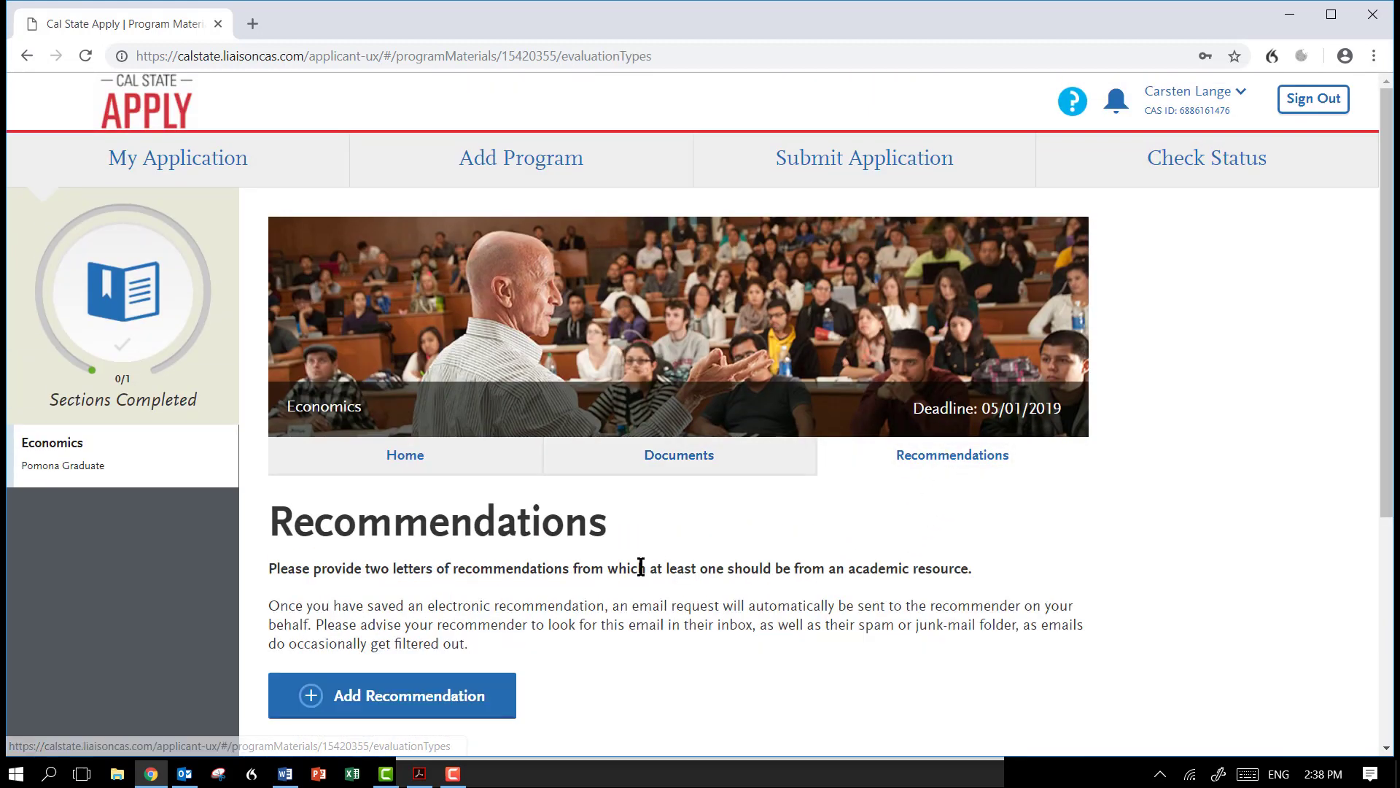